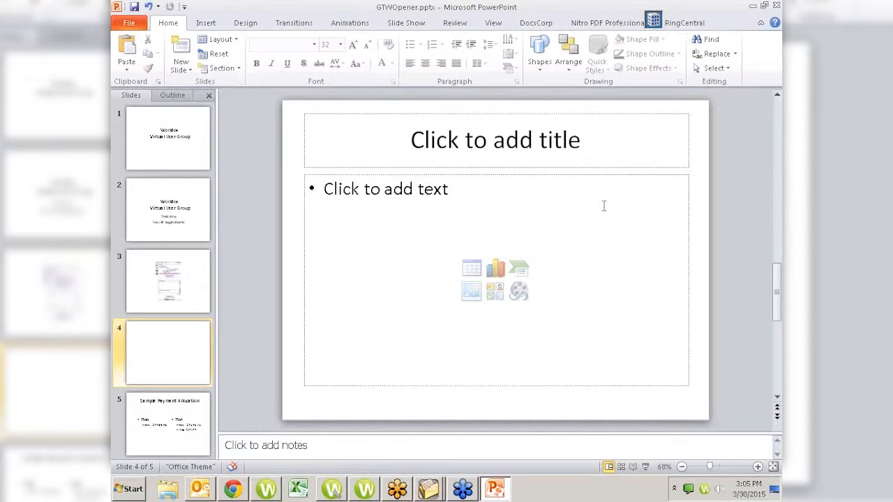
- Close the open presentation and exit PowerPoint without saving changes
key("alt+f")
key("x")
key("n")
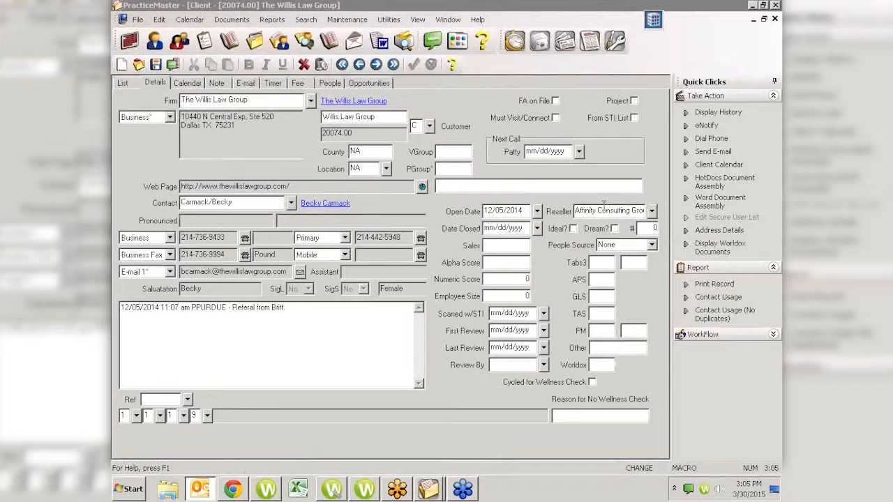
- Find the Purdue Law Offices record in the PracticeMaster client list and open its details
left_click(332, 489)
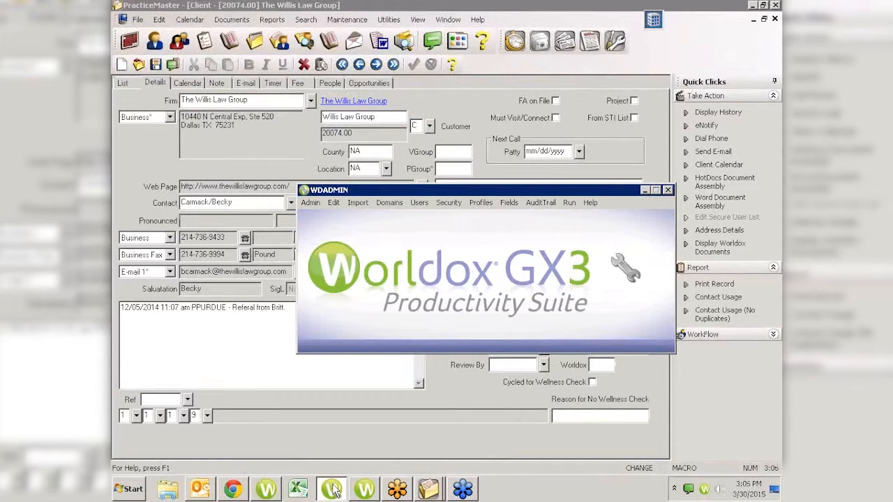
left_click(127, 81)
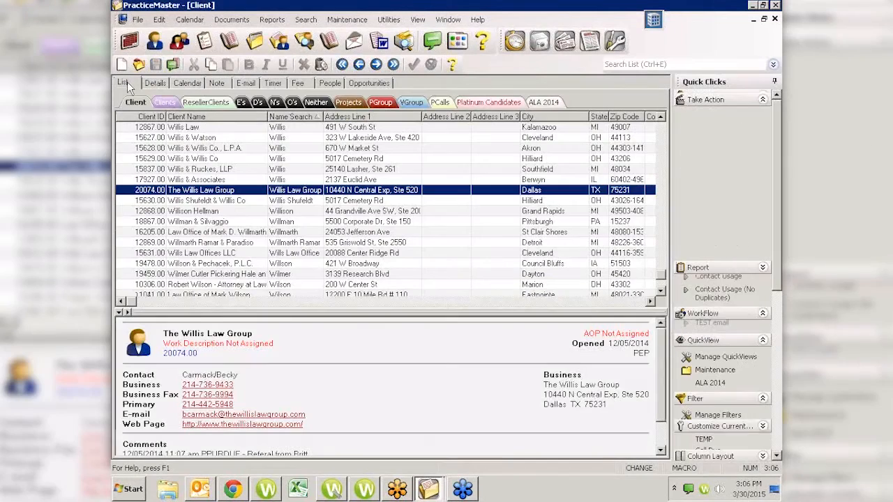
type("purdue")
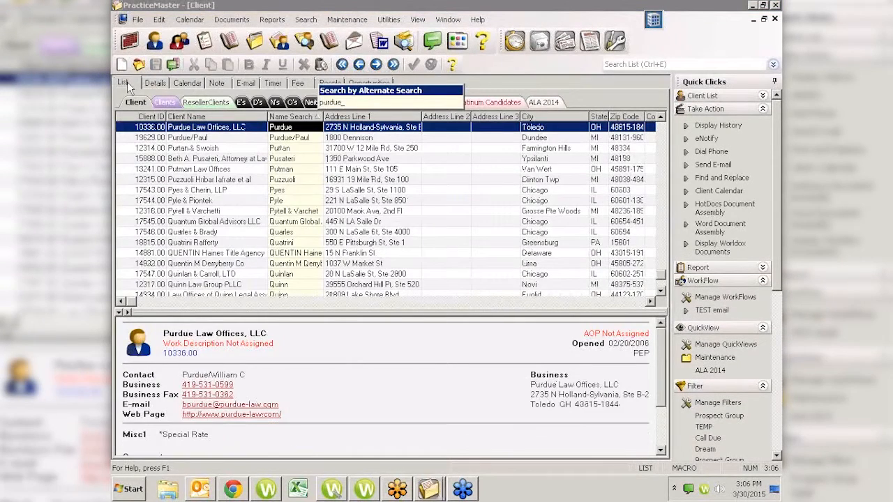
key("Return")
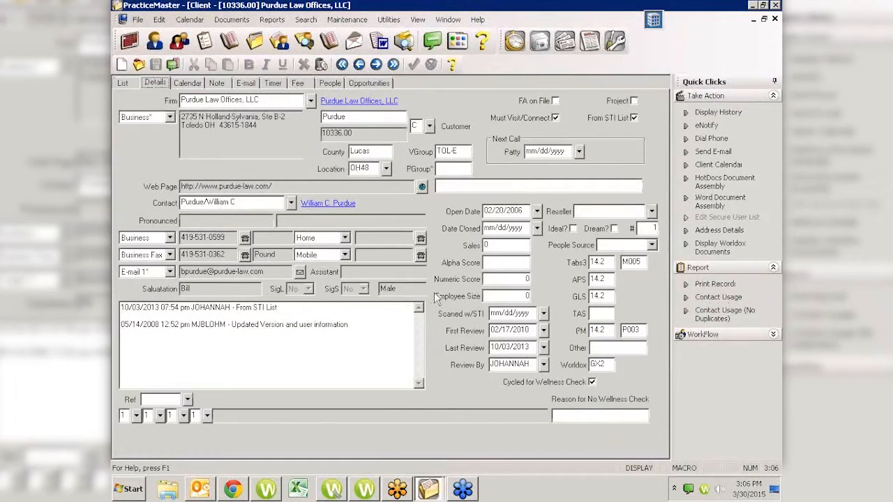
- Switch to WDADMIN, open the list for adding and editing users, and select the Worldox master user
left_click(333, 488)
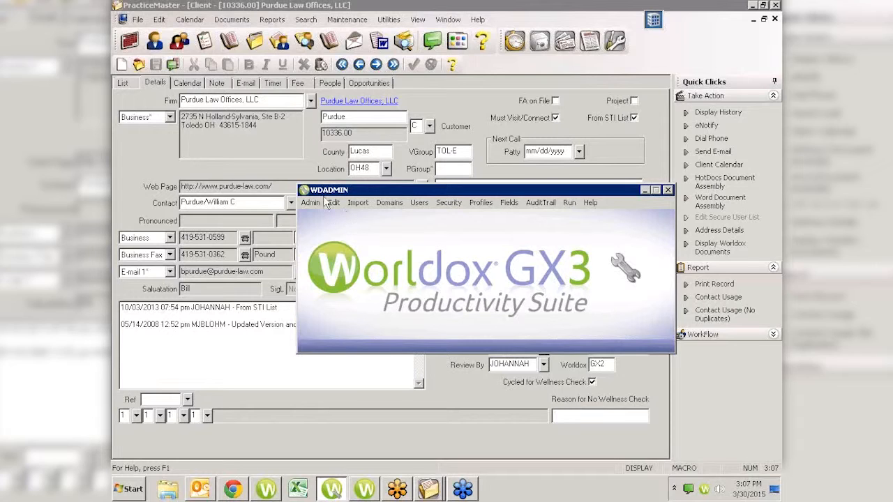
left_click(419, 204)
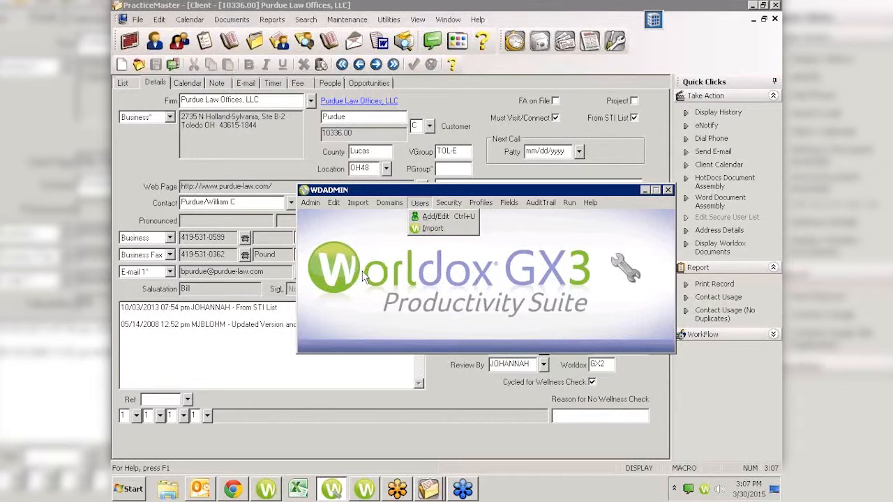
left_click(434, 218)
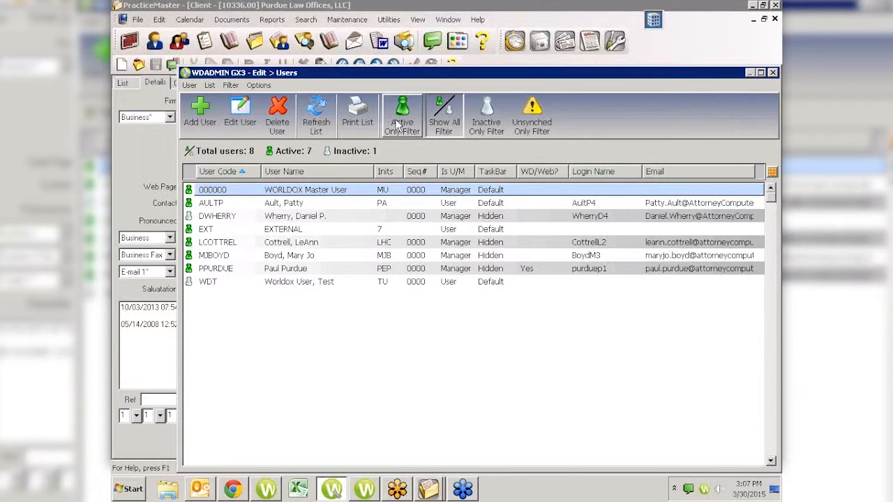
left_click(313, 197)
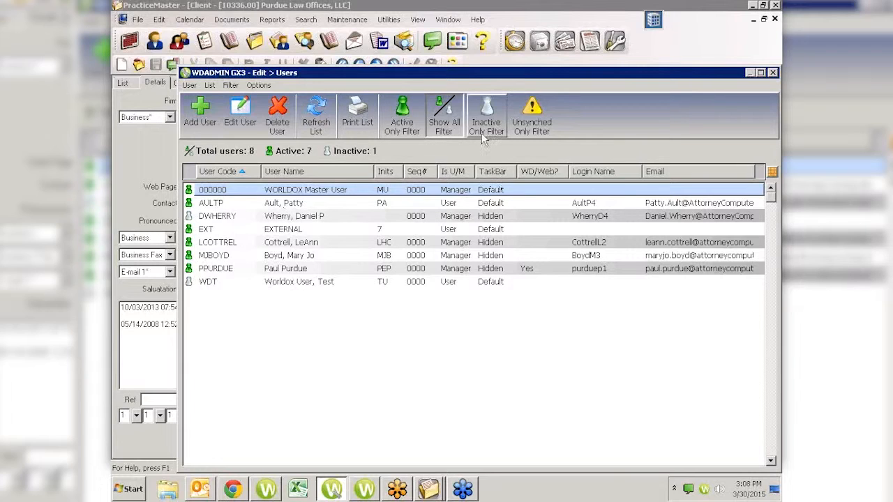
- Deactivate the third user in the list, the manager without initials, and save the record
double_click(225, 217)
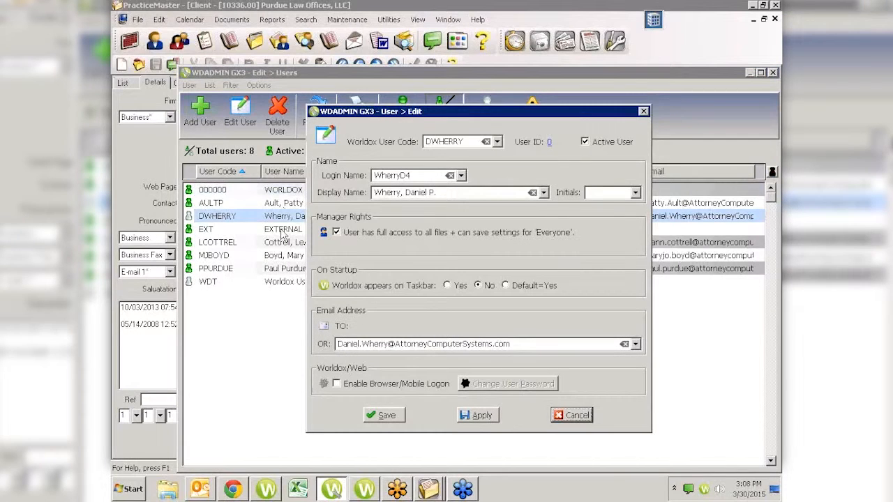
left_click(588, 144)
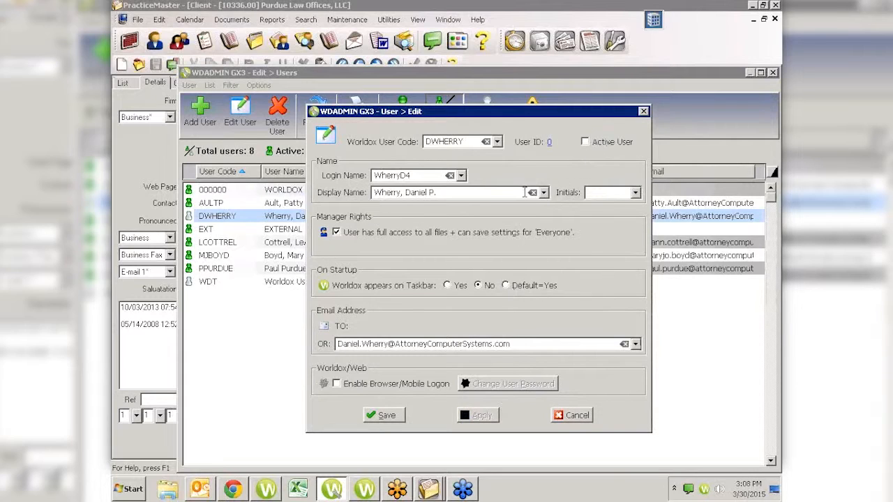
left_click(386, 415)
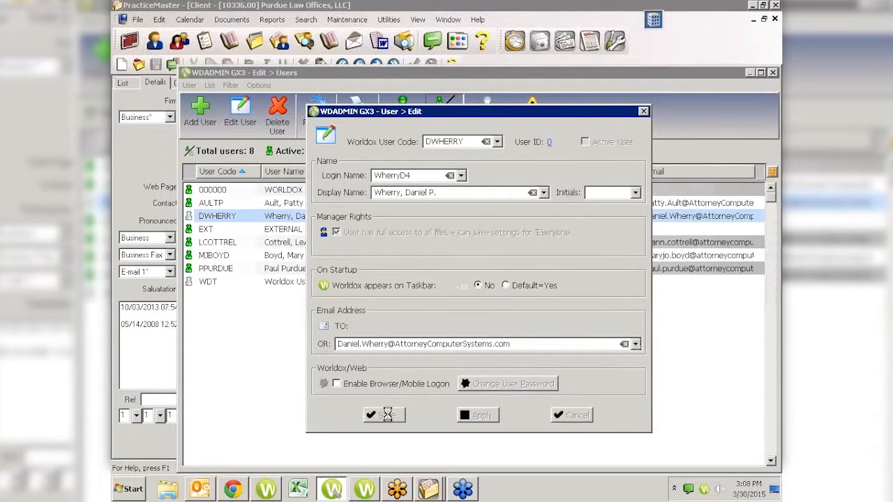
left_click(206, 218)
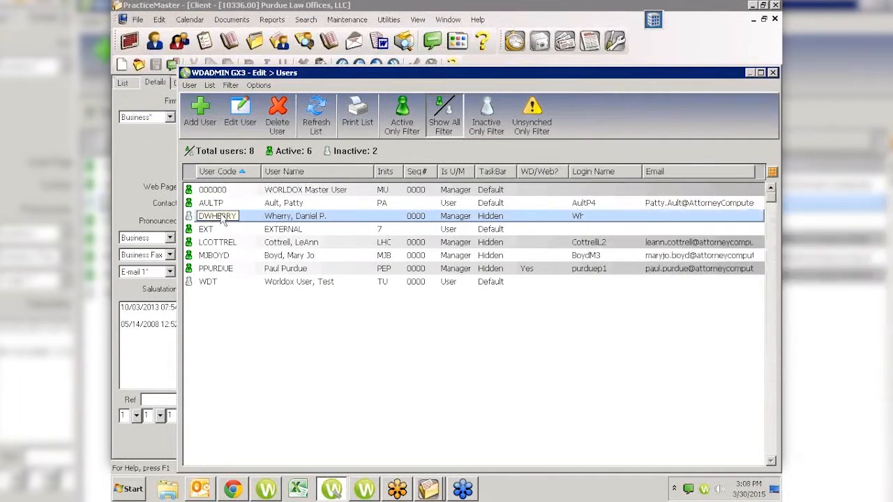
- Open the record of the user with initials PA, review its settings, and save it
left_click(206, 204)
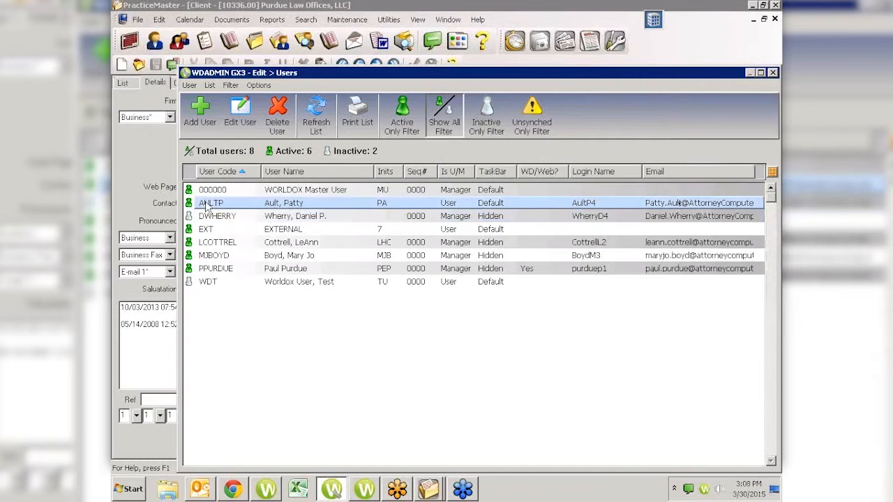
left_click(388, 242)
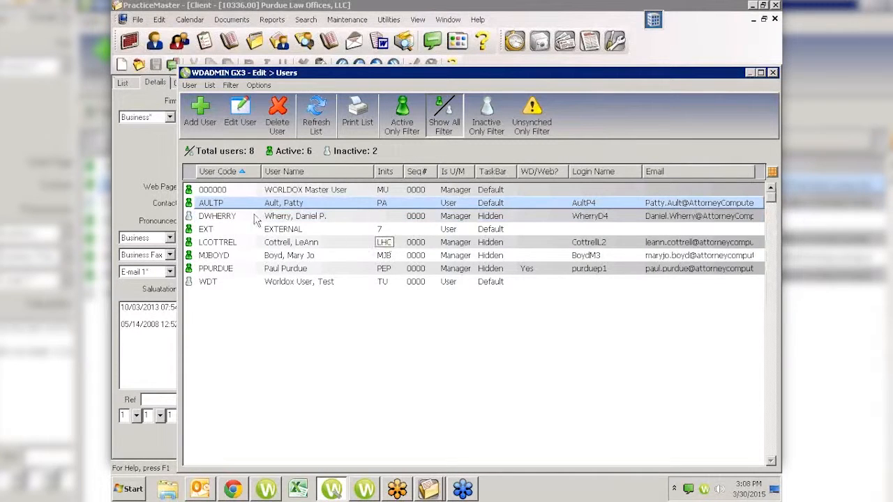
left_click(213, 204)
double_click(280, 209)
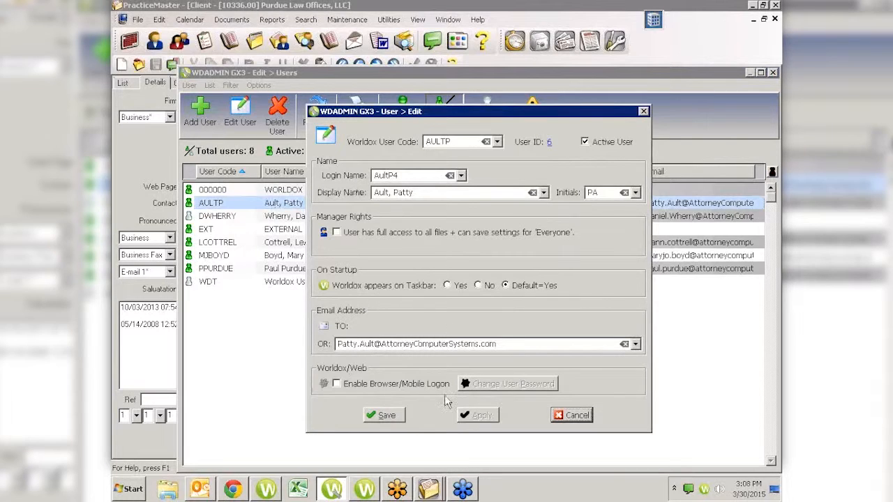
left_click(385, 415)
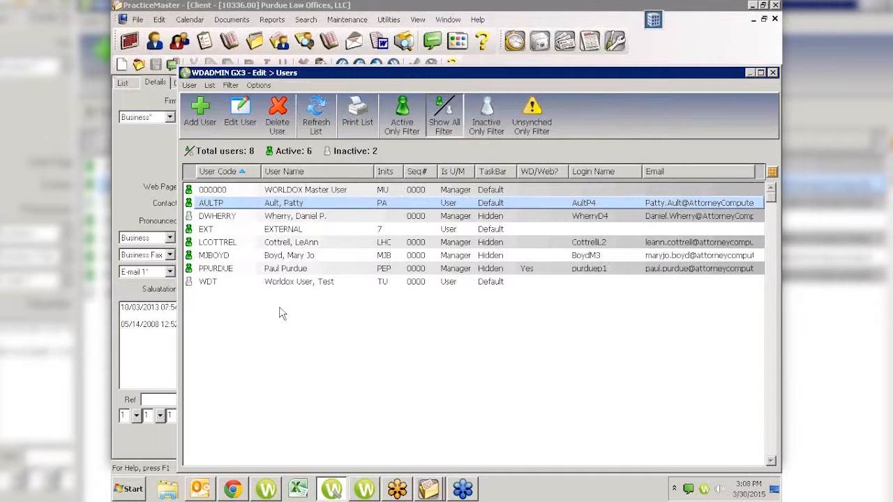
- Start a new user record and enter the Worldox user code, login name and full display name
left_click(201, 111)
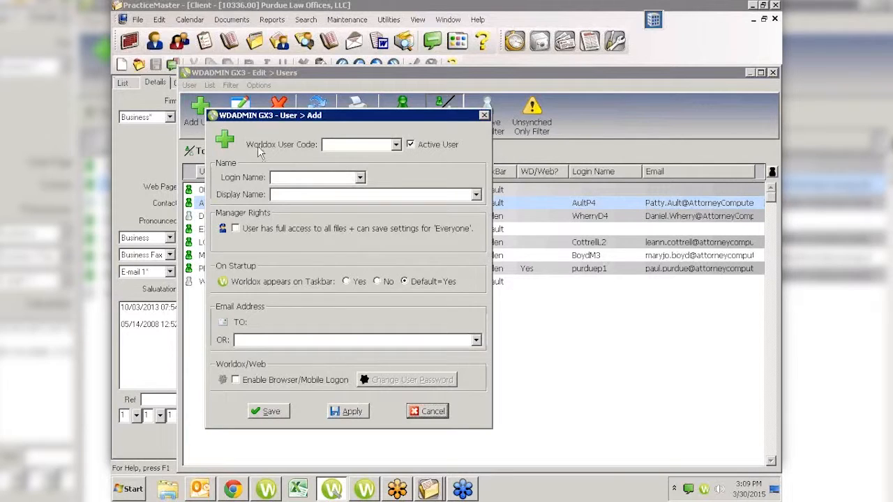
left_click_drag(333, 118, 534, 123)
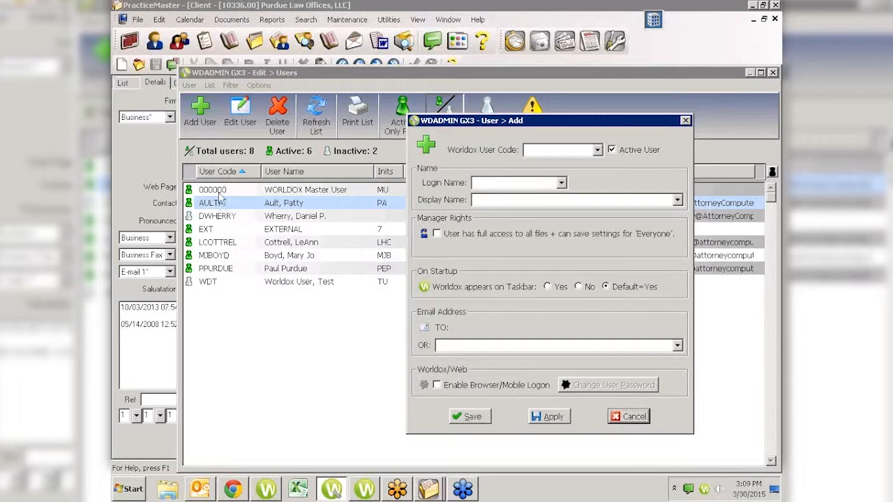
left_click(532, 150)
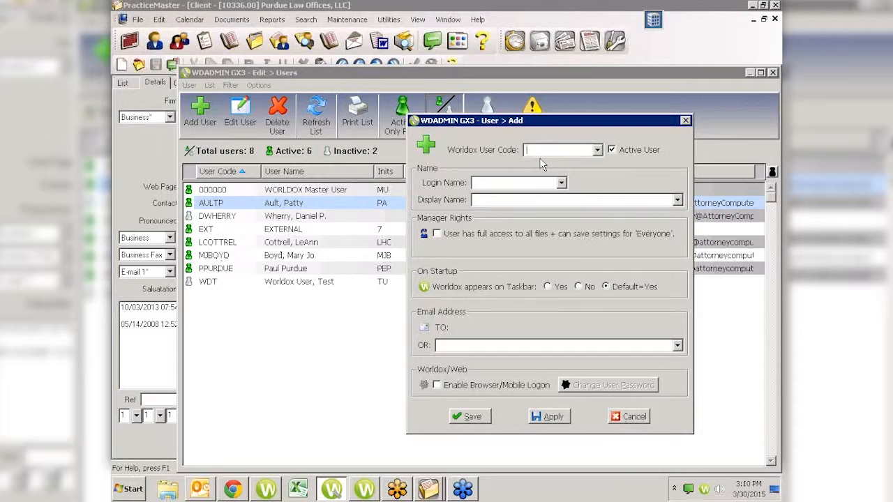
type("JSMI")
type("TH")
type("J")
type("Joh")
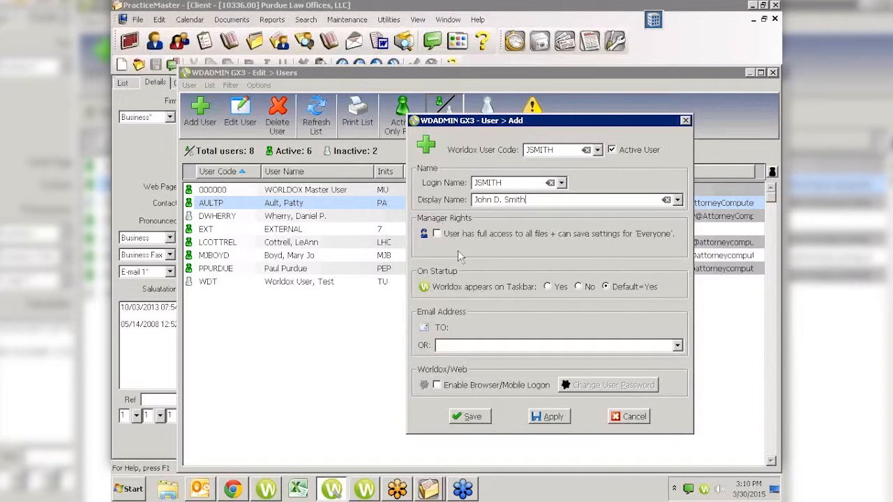
- Grant the new user full manager rights with the required confirmation, fill in the e-mail field, and save the record
left_click(437, 235)
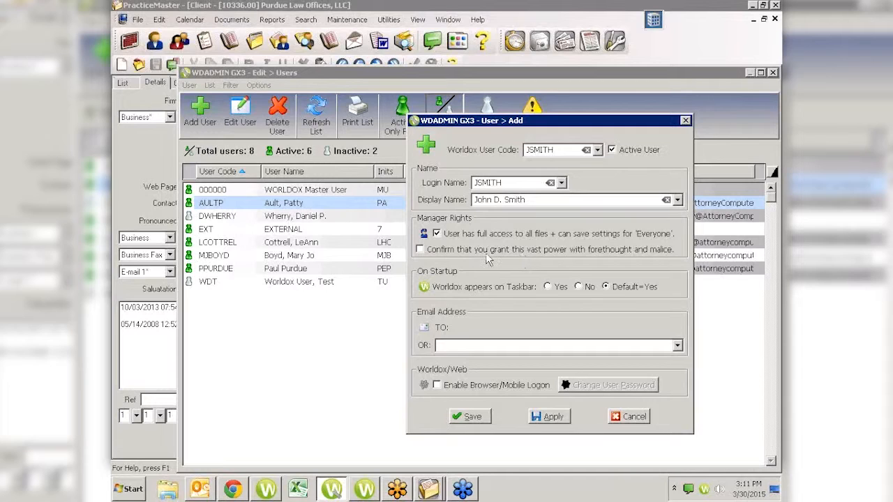
left_click(421, 250)
left_click(446, 346)
left_click(469, 417)
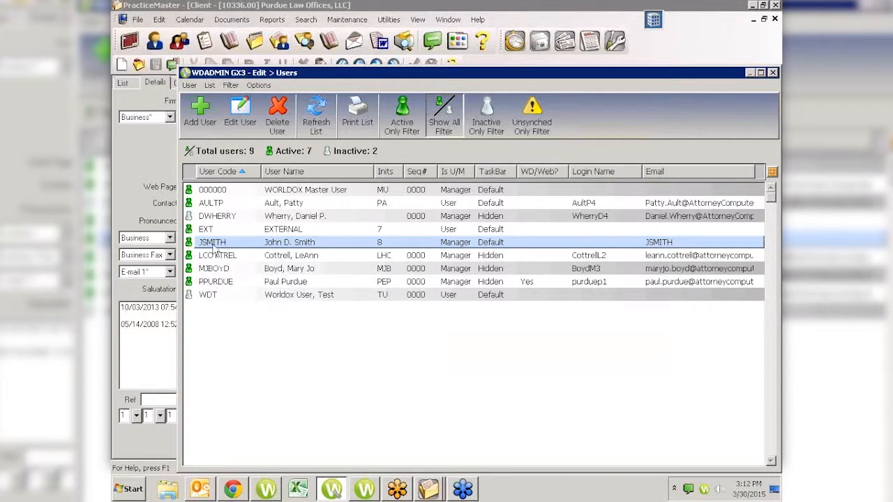
- Open the newly added user for editing and set the initials to JDS
left_click(381, 244)
left_click(317, 243)
left_click(240, 113)
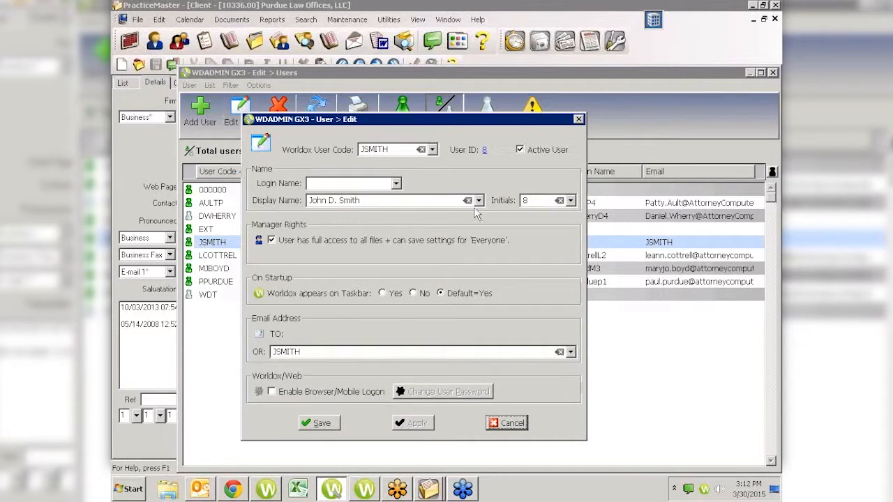
left_click(526, 201)
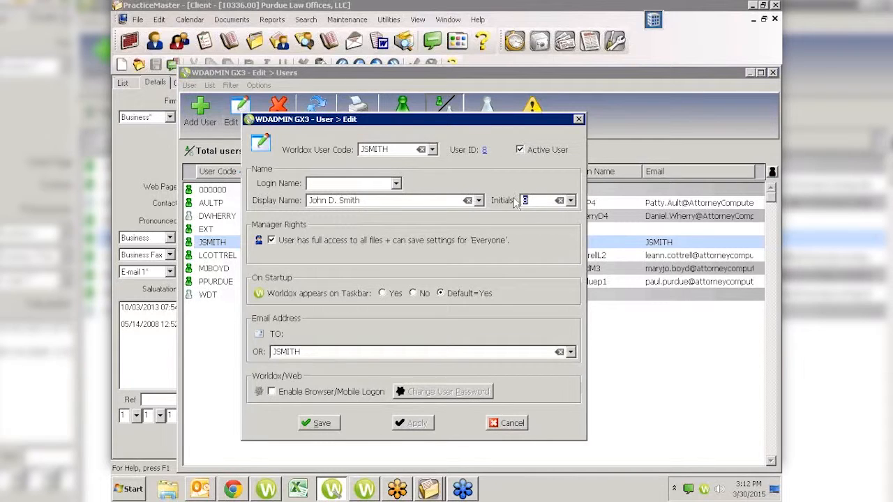
left_click(527, 201)
type("J")
key("BackSpace")
key("BackSpace")
key("BackSpace")
type("JDS")
left_click(320, 423)
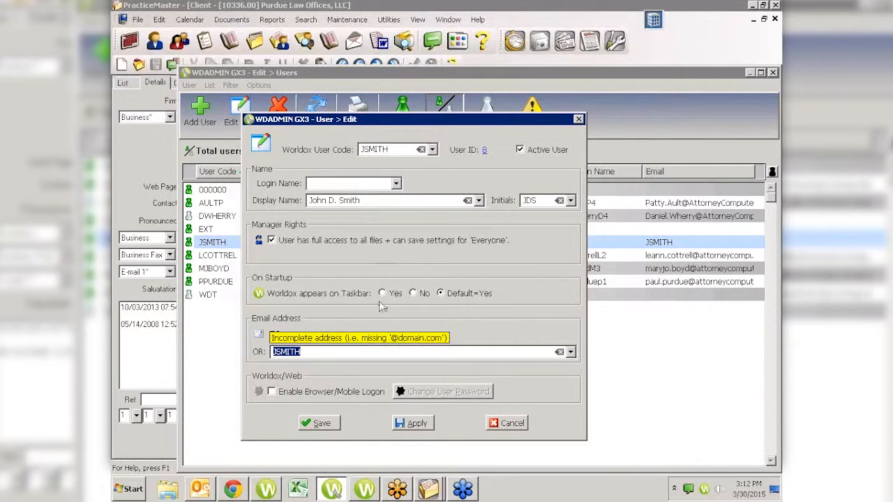
- Clear the incomplete e-mail address in the new user's record and save the record
left_click_drag(310, 351, 275, 350)
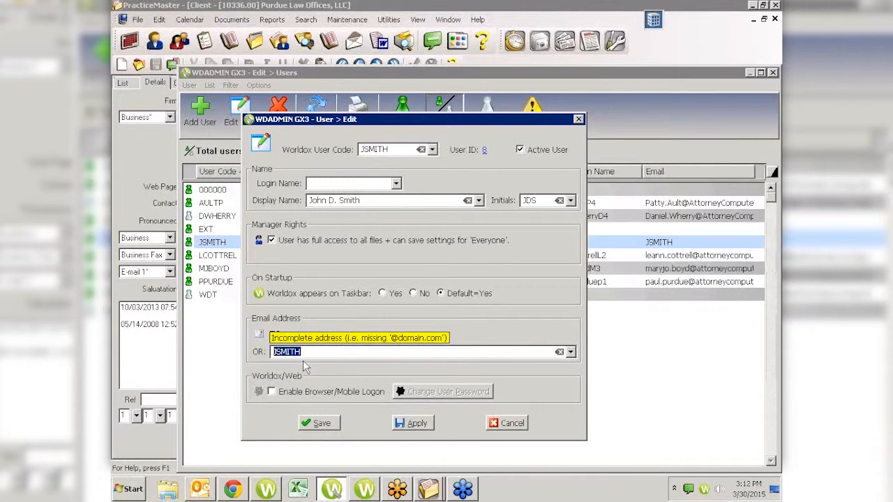
left_click(305, 352)
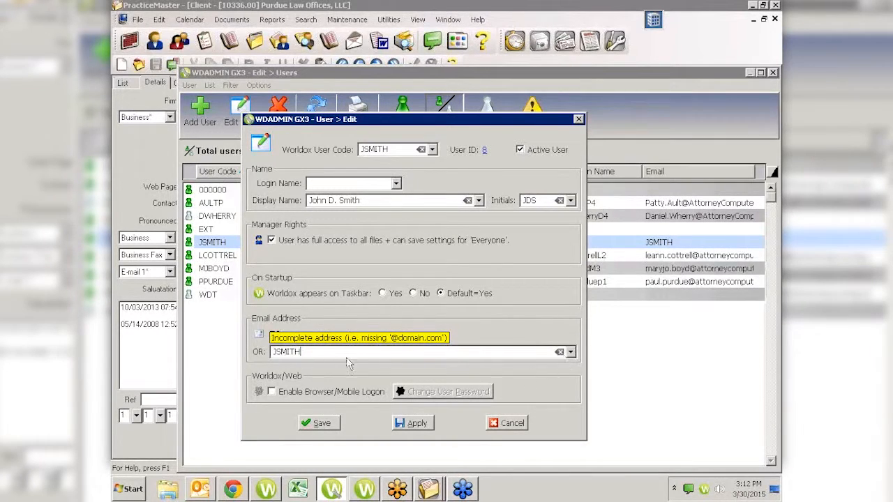
left_click_drag(306, 351, 248, 348)
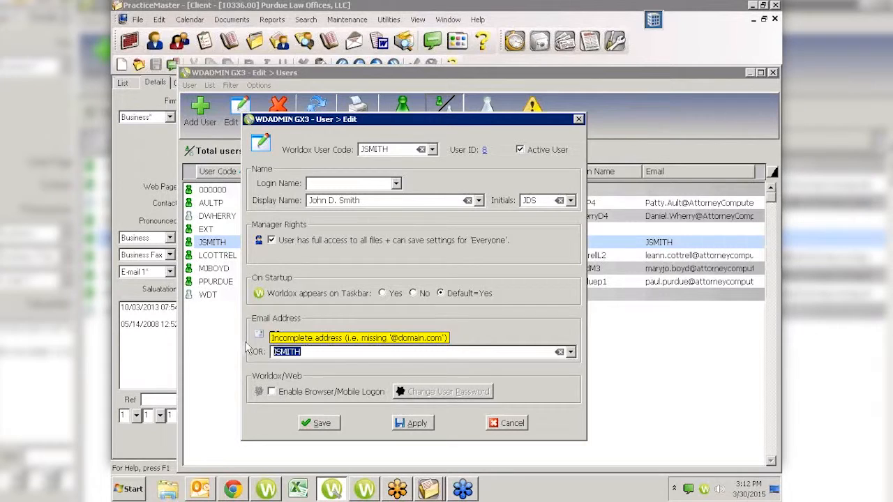
key("Delete")
left_click(320, 424)
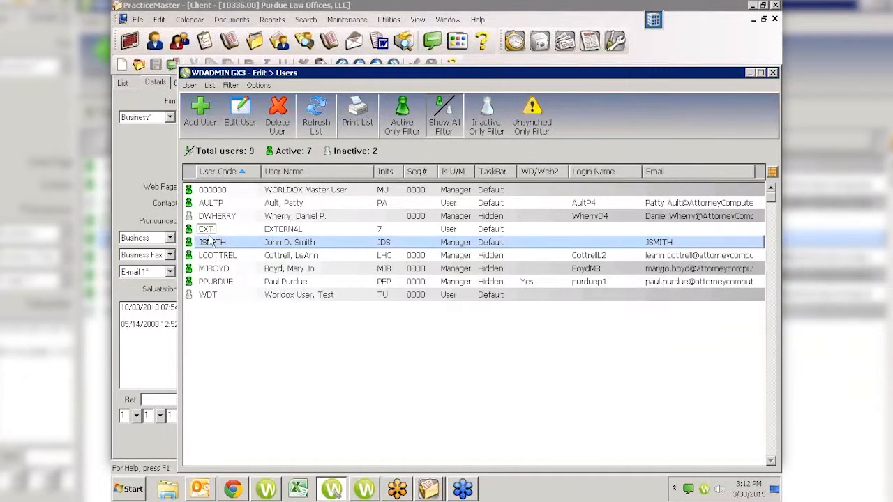
- Reopen the newly added user's record to review the user code and name fields, and close it without changes
left_click(383, 243)
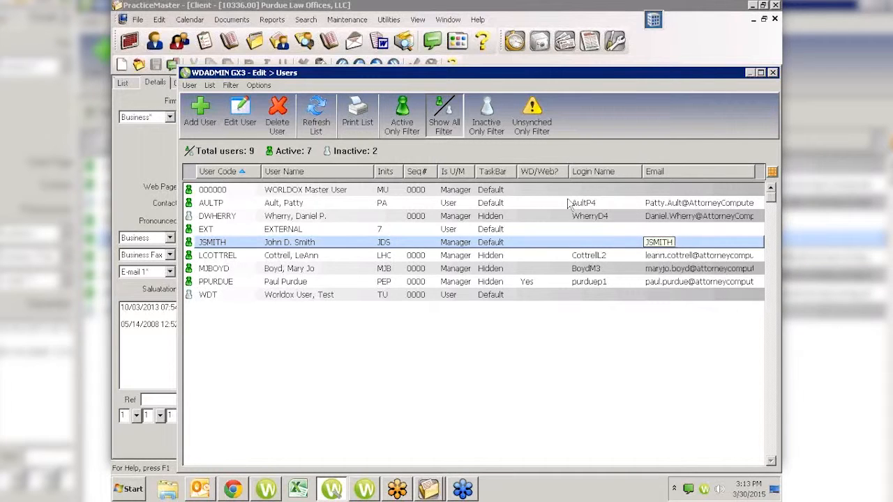
double_click(225, 245)
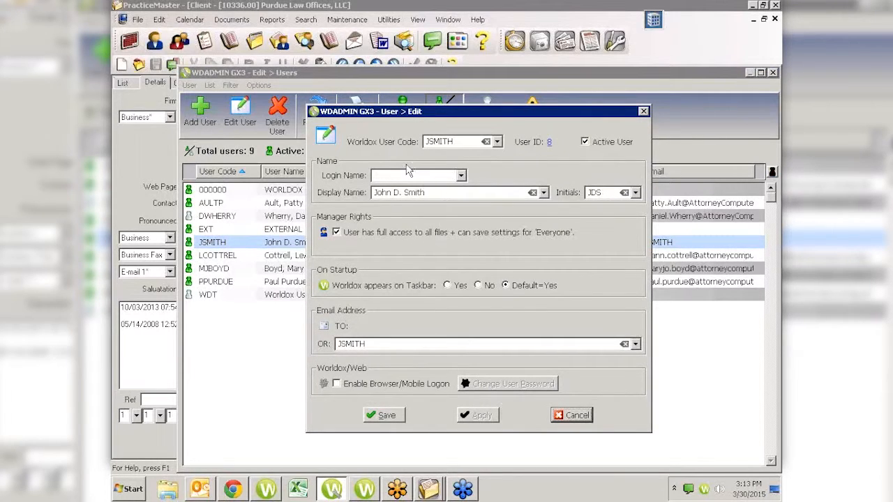
double_click(458, 141)
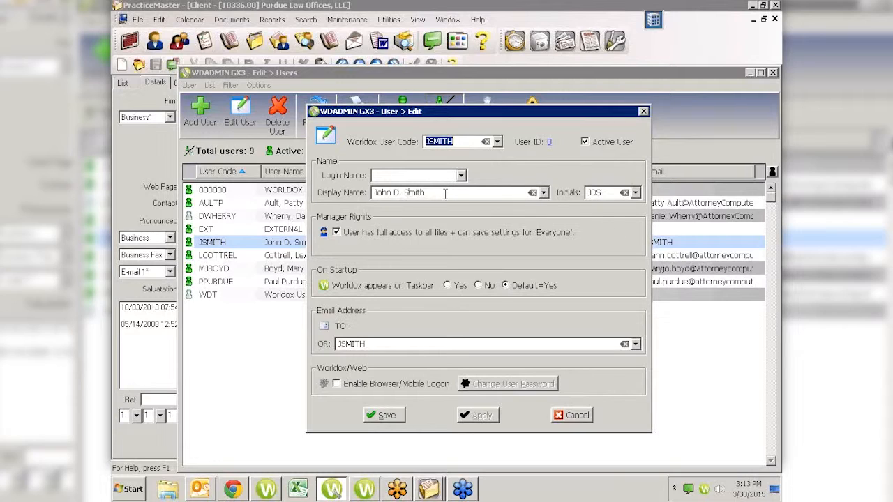
left_click(643, 113)
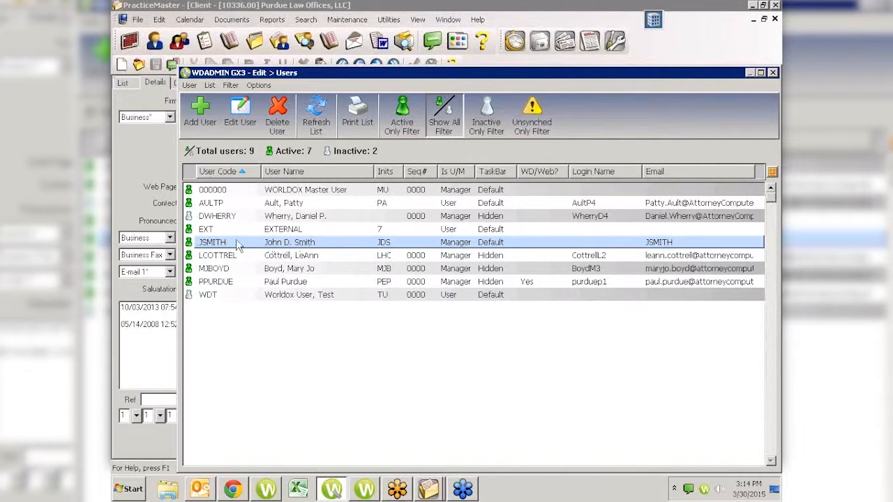
left_click(275, 244)
left_click(240, 114)
left_click(589, 91)
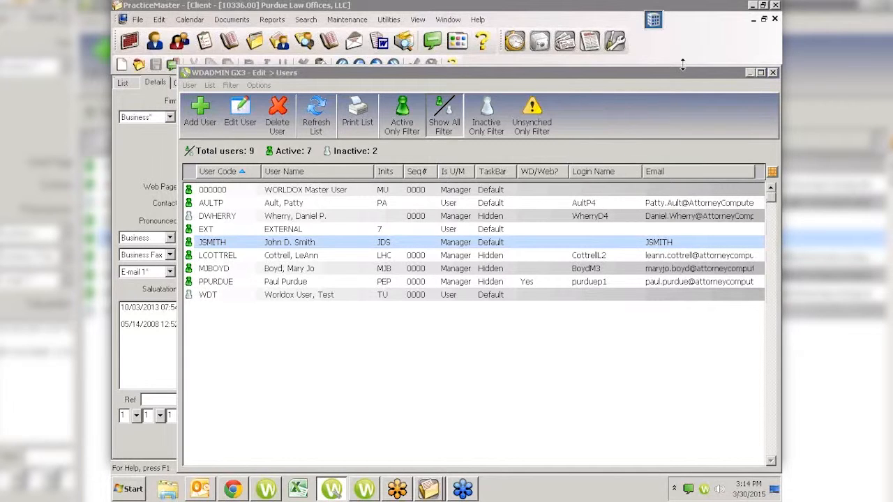
- Close the user list, switch to Worldox GX3 Desktop, and open the profile of email 00038760.MSG, "Re: PLO Content Marketing", for editing
left_click(774, 72)
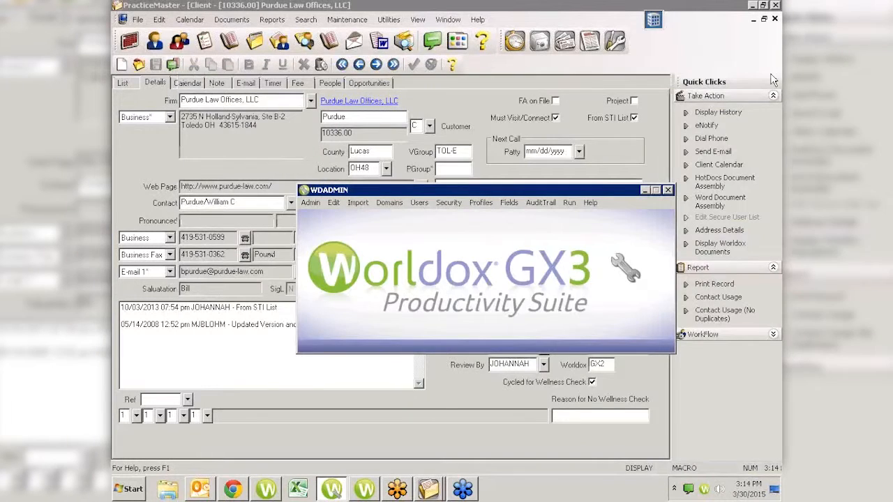
left_click(363, 490)
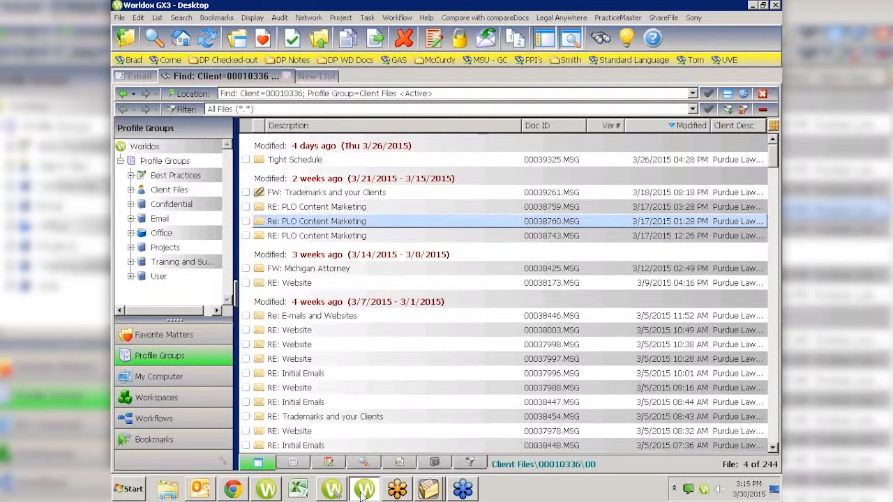
left_click(396, 304)
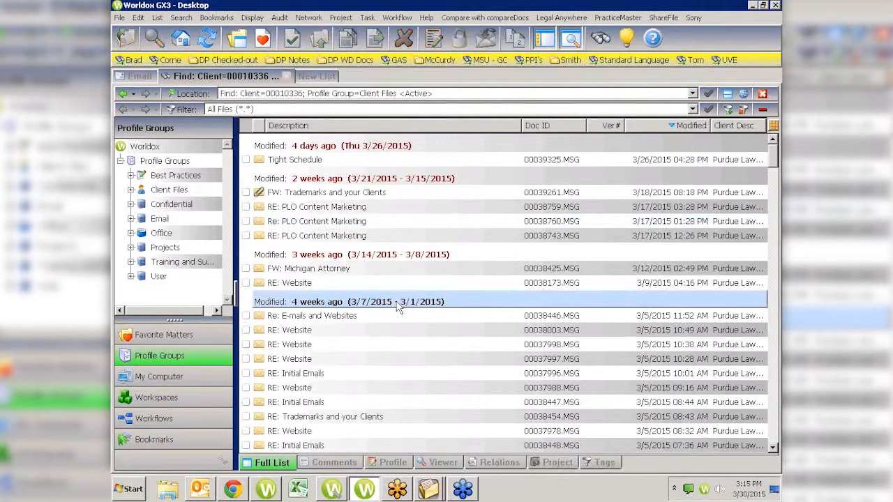
left_click(369, 223)
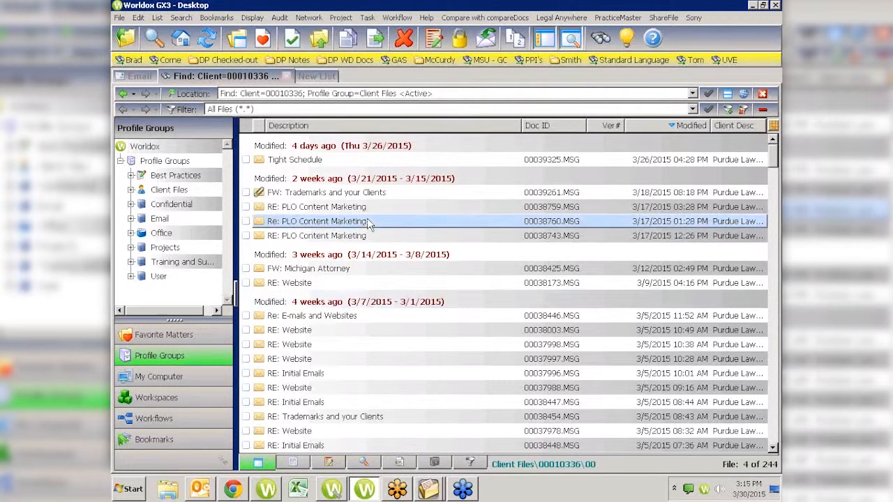
left_click(434, 39)
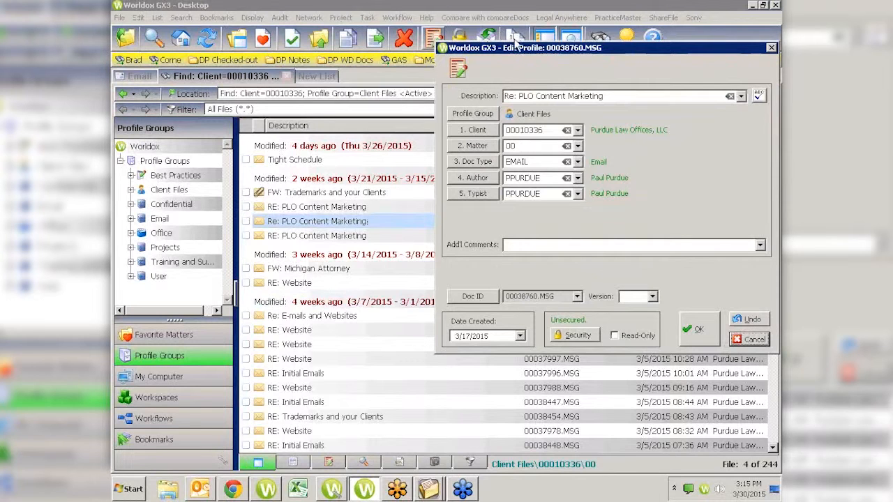
left_click_drag(381, 76, 382, 78)
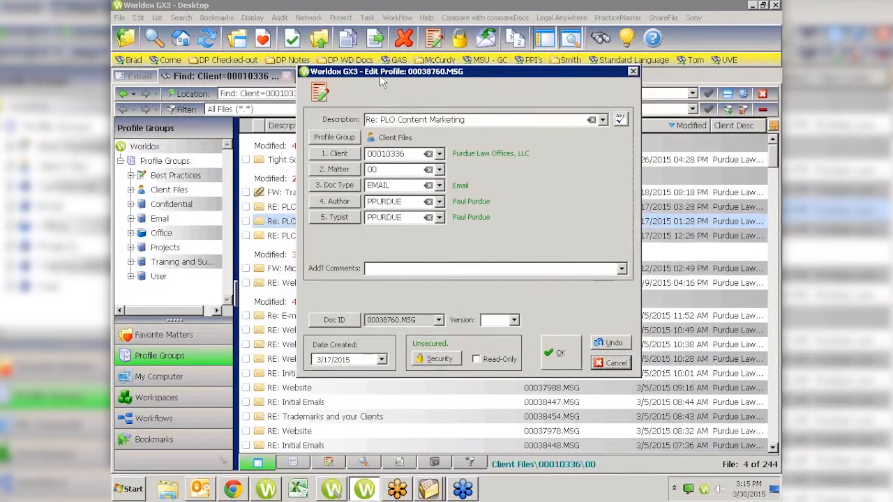
- Review the Doc Type table from the email's profile, select the EMAIL entry, and cancel the profile edit
left_click(335, 185)
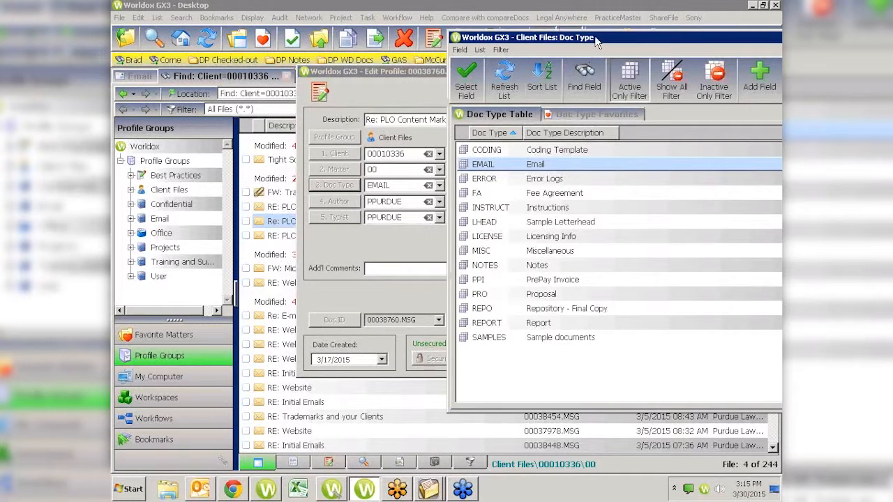
left_click_drag(592, 40, 375, 43)
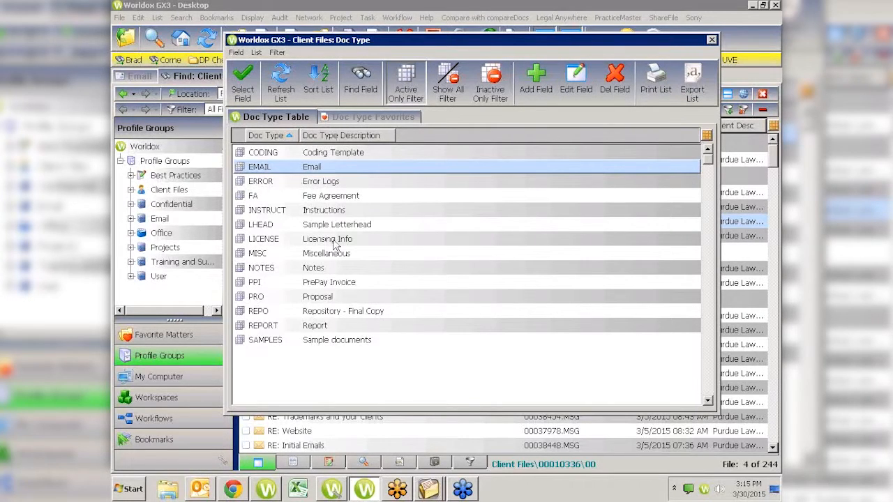
double_click(328, 168)
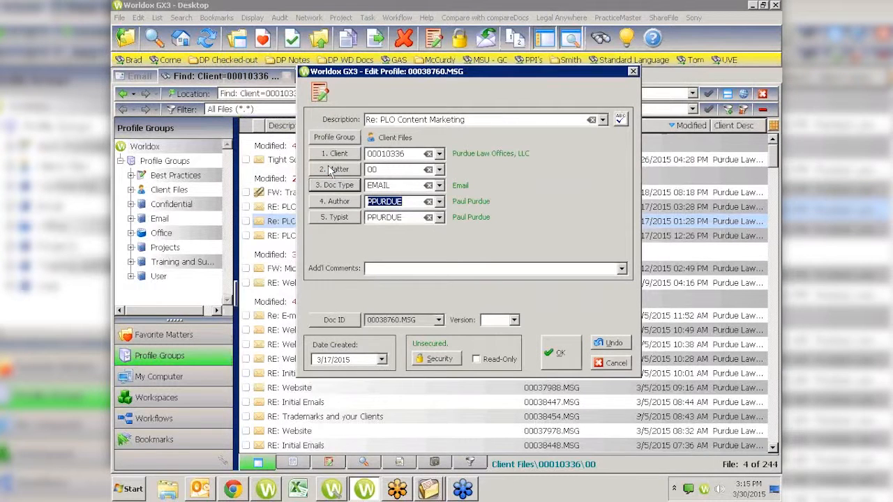
left_click(611, 364)
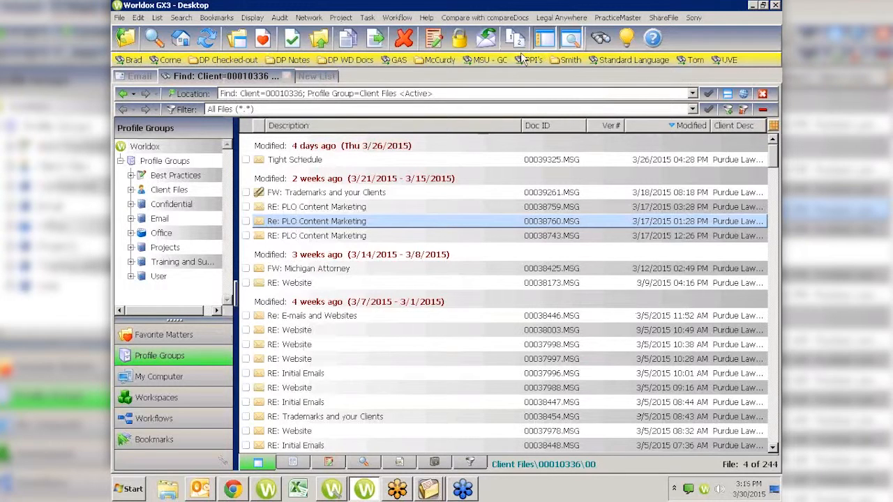
- Reopen the email's profile, open its Doc Type table, and set the EMAIL entry's description to "Email Correspondence"
left_click(435, 40)
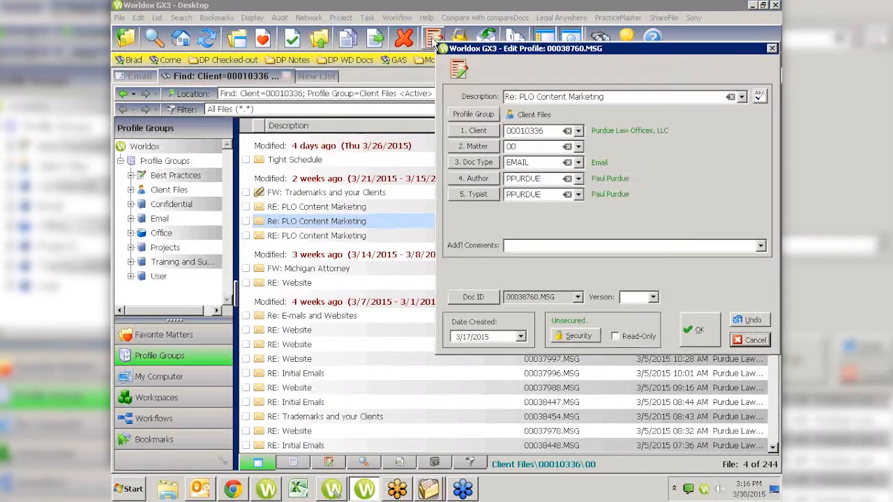
left_click(478, 163)
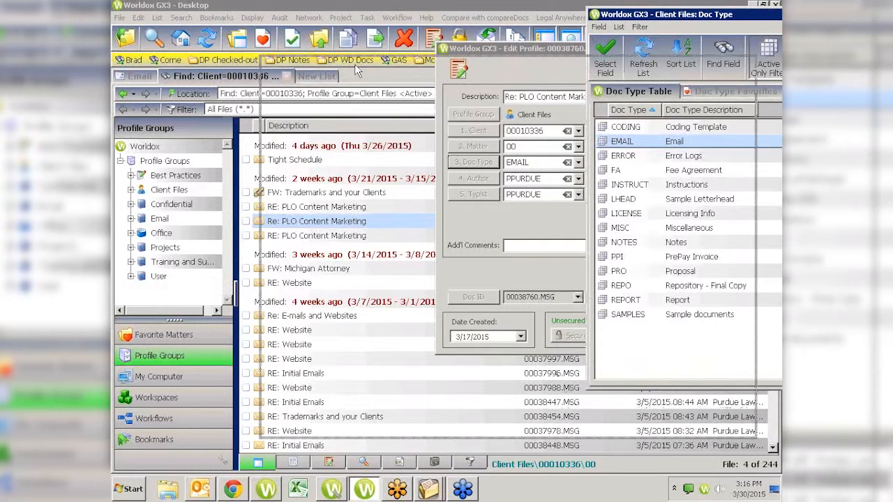
double_click(682, 23)
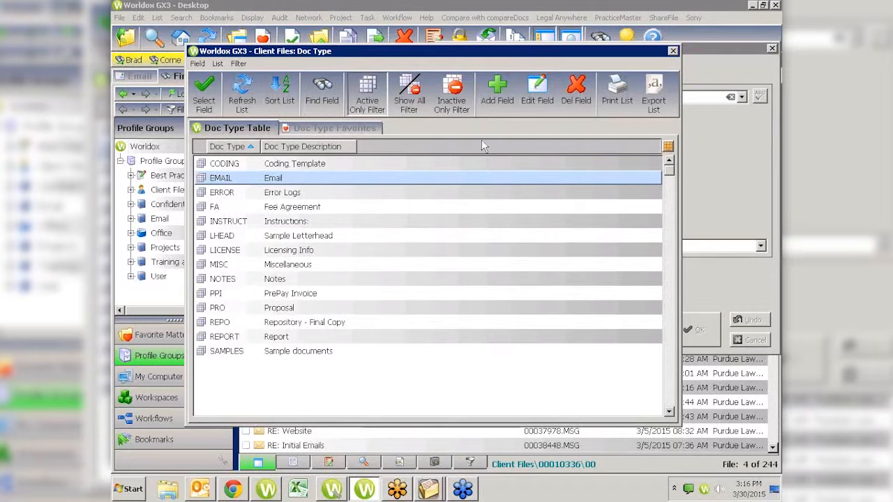
left_click(535, 89)
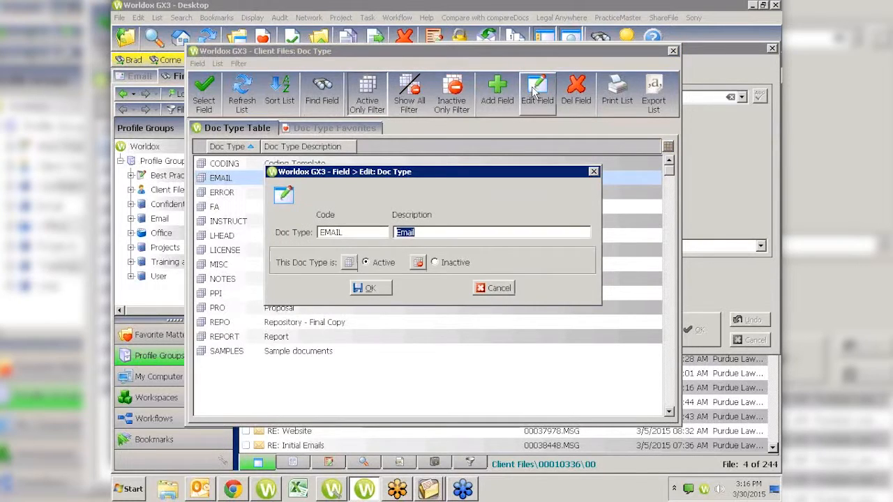
key("End")
type("Correspondence")
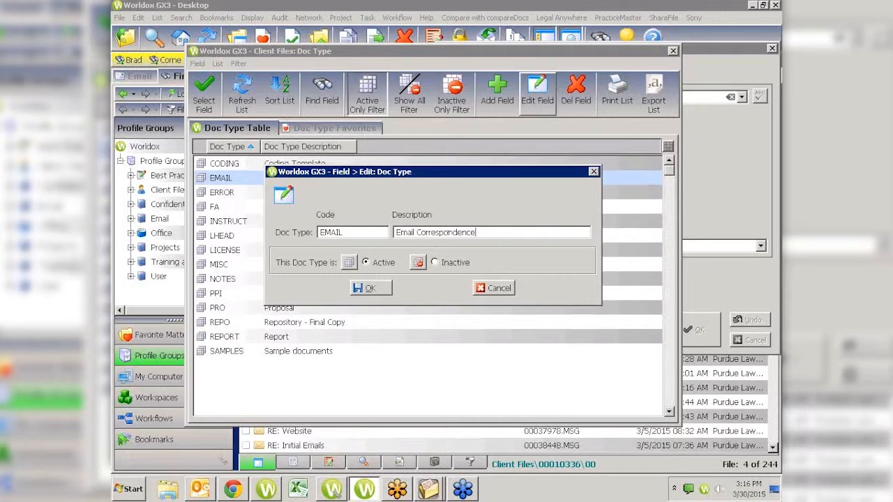
left_click(367, 288)
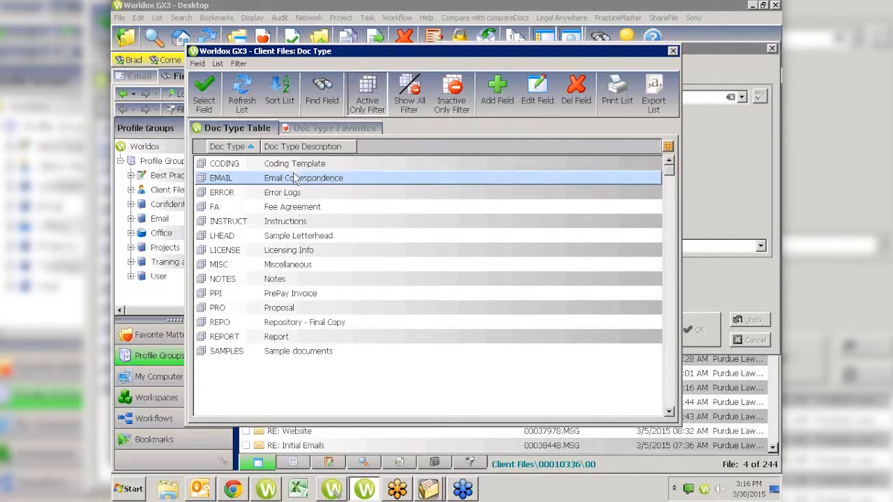
- Set the EMAIL doc type to Inactive and save the entry
left_click(533, 90)
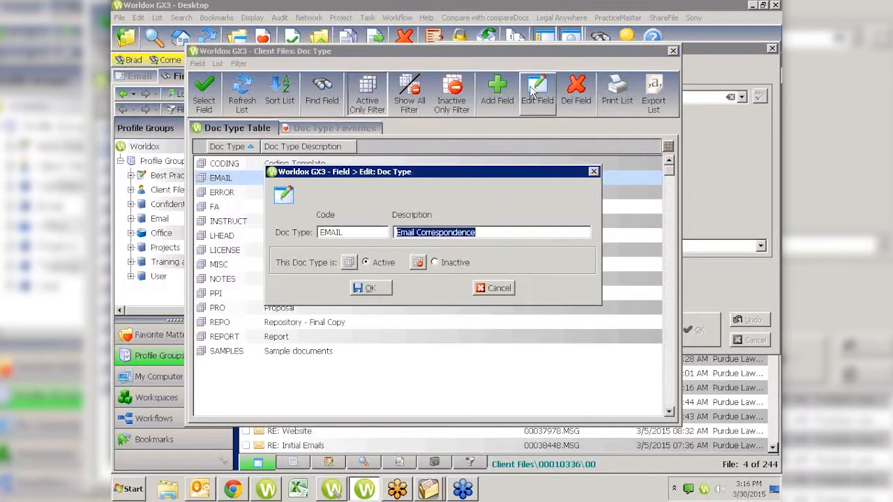
left_click(435, 262)
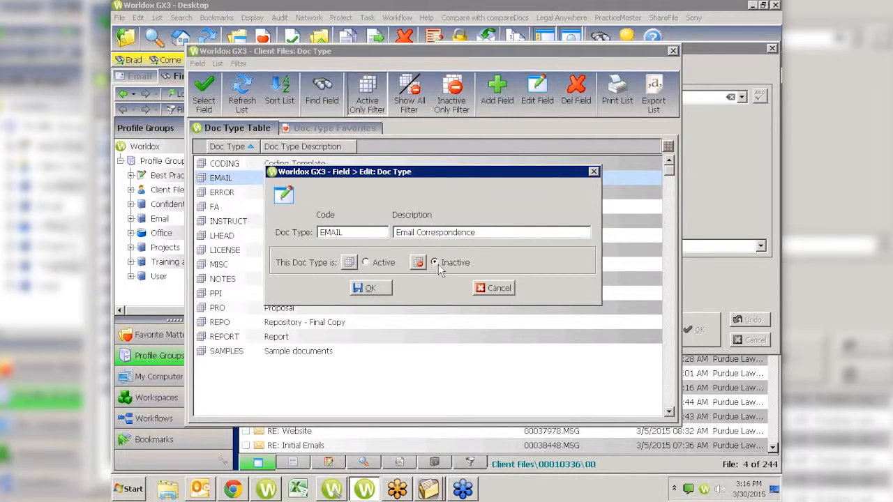
left_click(374, 290)
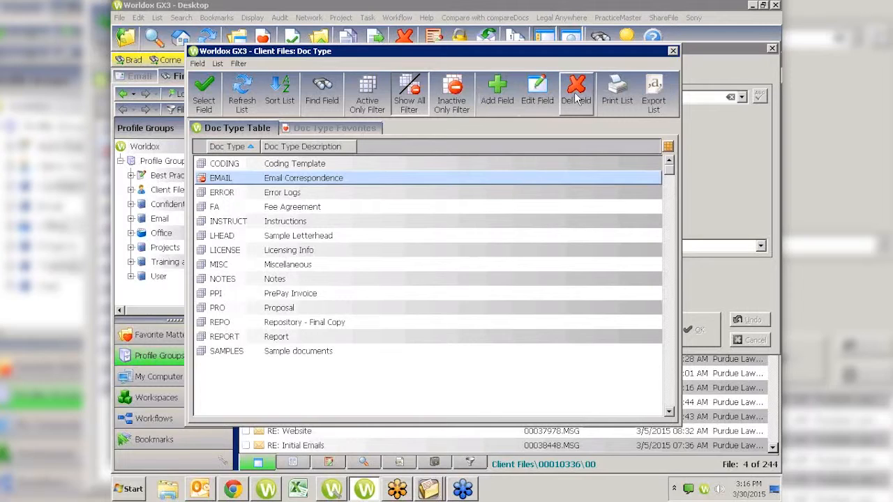
- Add an active doc type with code EM and description "Email Correspondence"
left_click(273, 181)
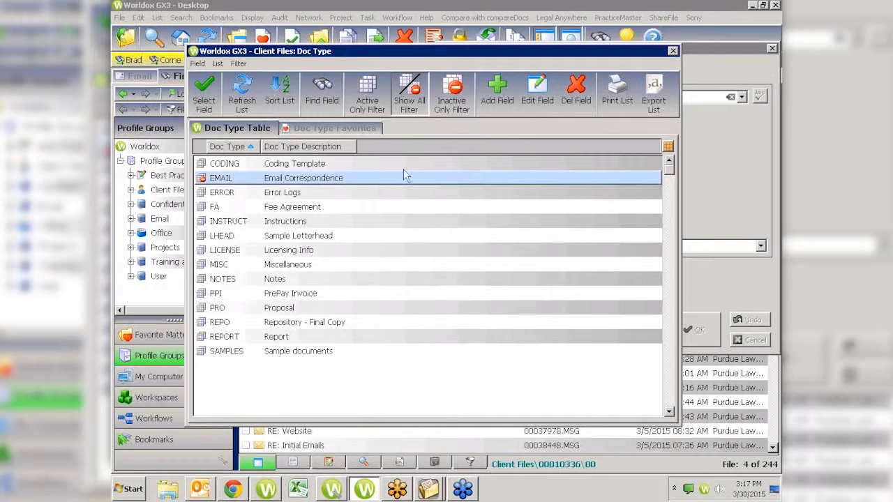
left_click(492, 96)
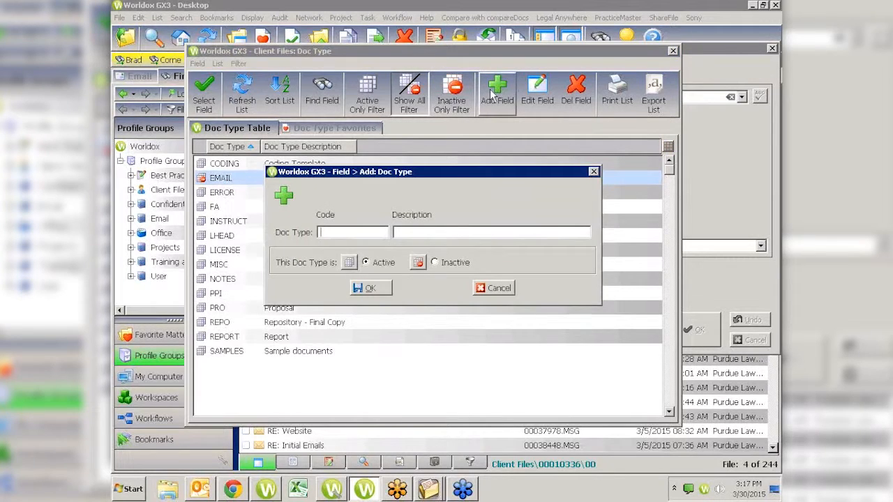
type("EM")
type("Email")
type(" Corresp")
type("ondence")
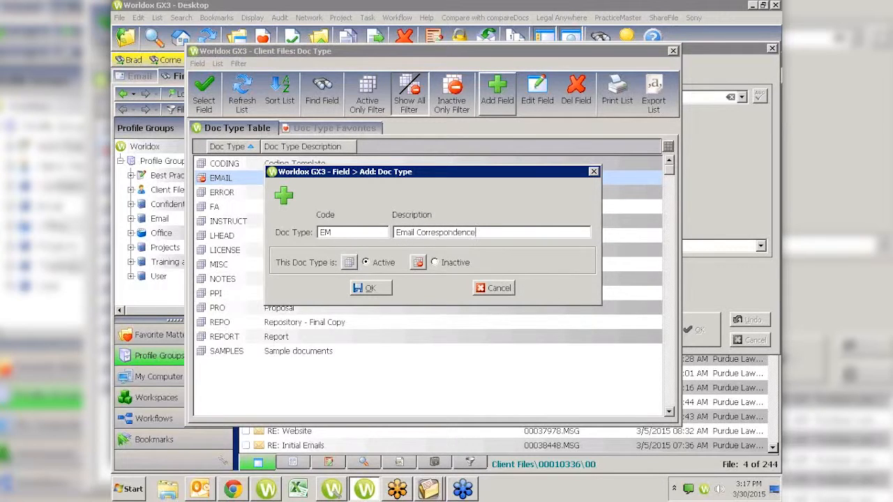
left_click(365, 290)
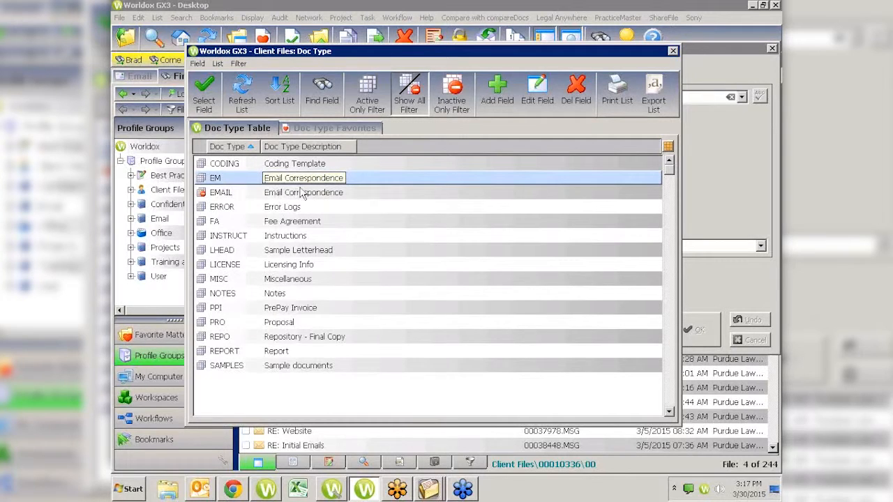
- Compare the EM and EMAIL doc type rows, view the blank form for adding a doc type, and cancel it
left_click(217, 180)
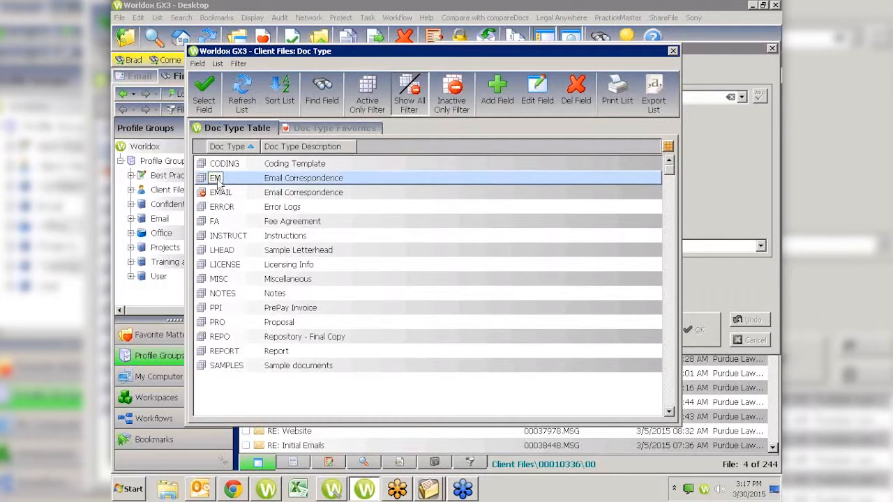
left_click(229, 198)
left_click(277, 200)
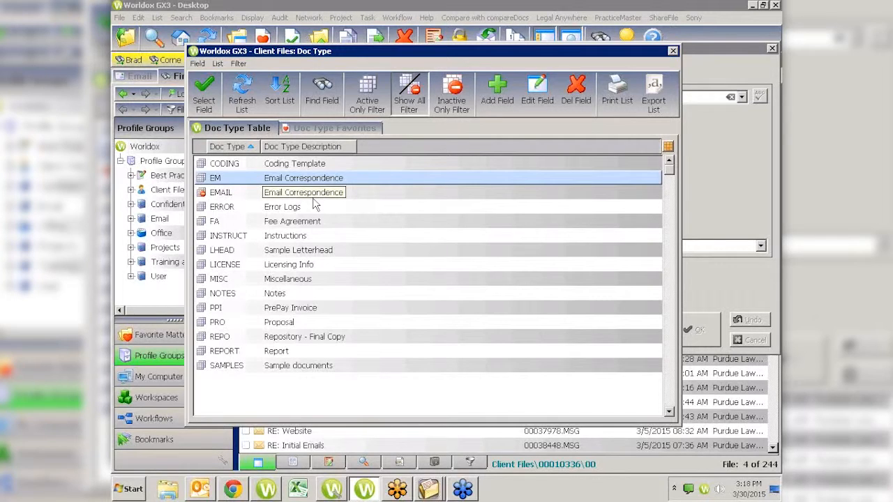
left_click(497, 93)
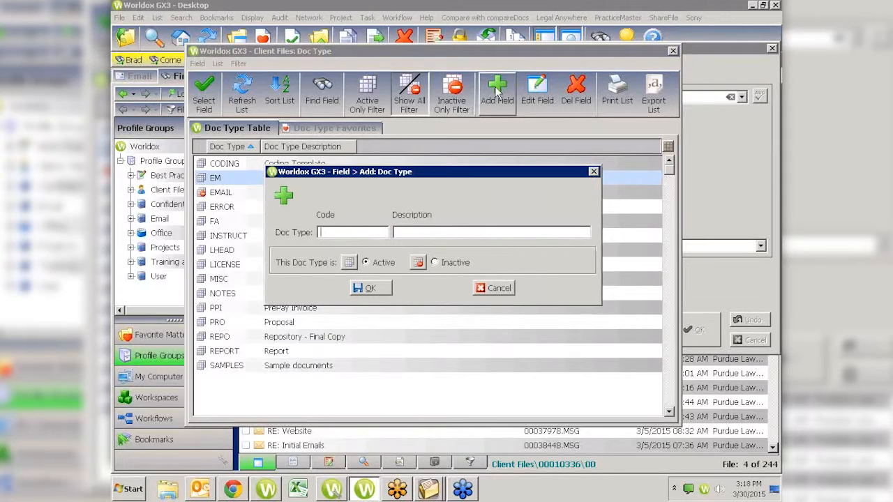
left_click(488, 289)
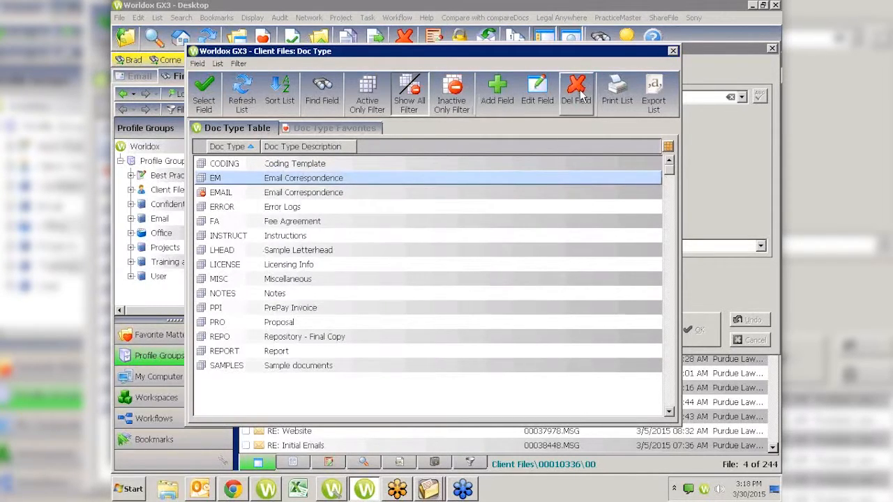
- Review the EM doc type's code, description and Active/Inactive options in its edit form, closing it without changes
left_click(543, 86)
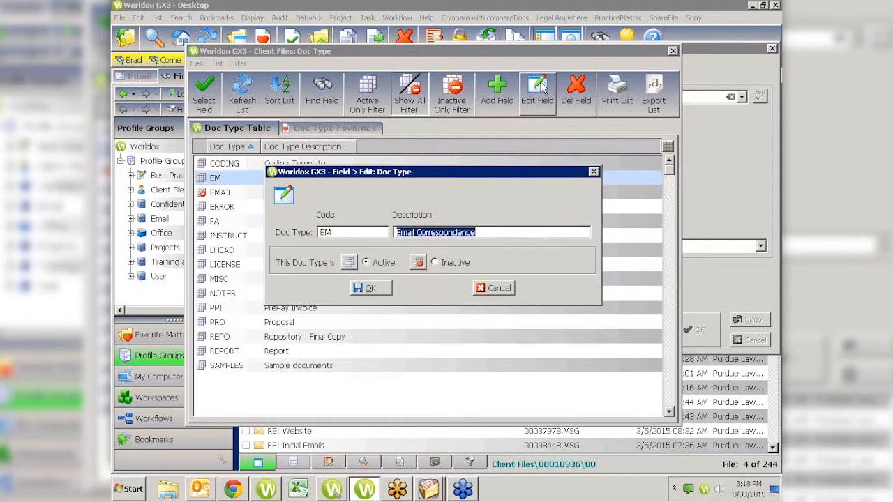
left_click(499, 291)
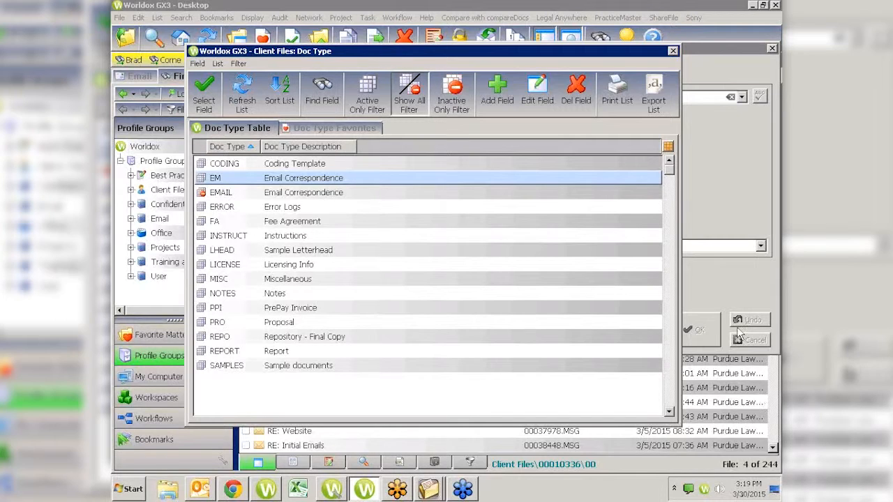
left_click(772, 49)
left_click(532, 89)
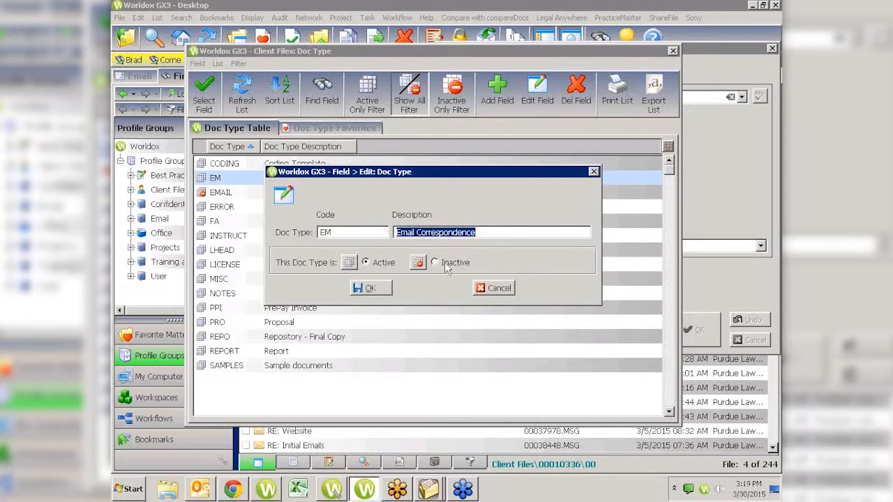
left_click(490, 289)
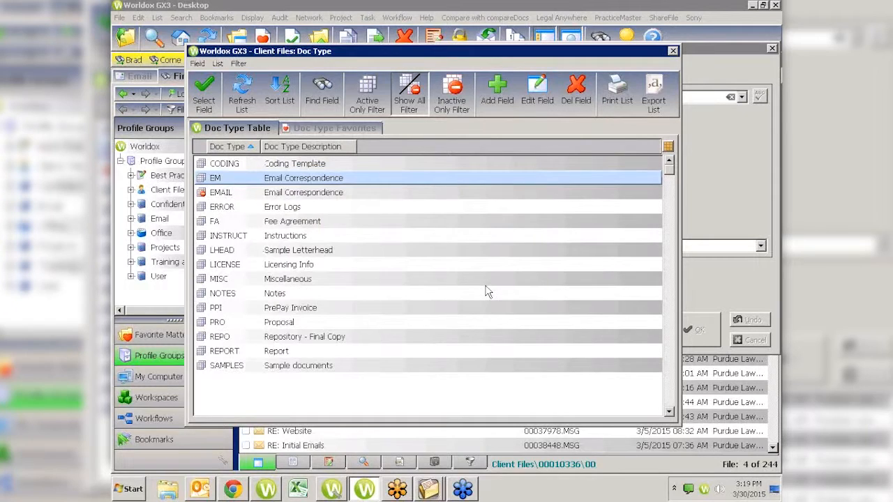
- Close the Doc Type table and move the email's profile dialog clear of the window edge
left_click(672, 51)
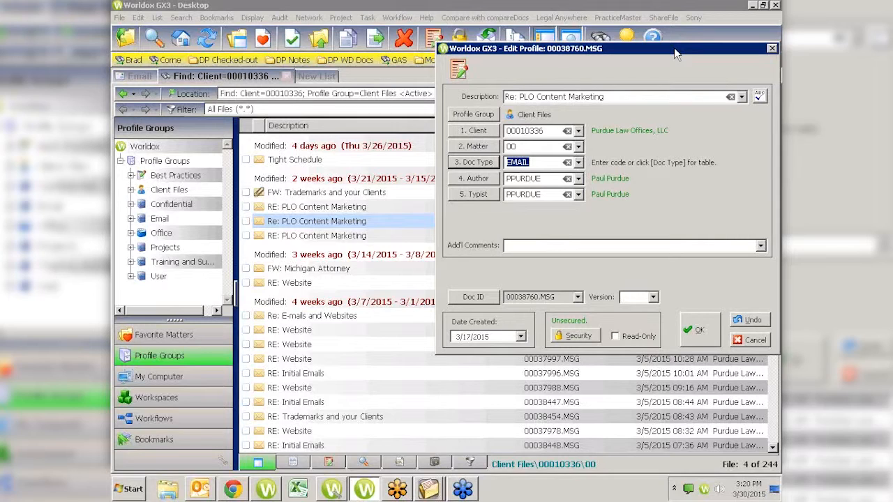
left_click(780, 71)
left_click(780, 67)
left_click_drag(706, 51, 544, 33)
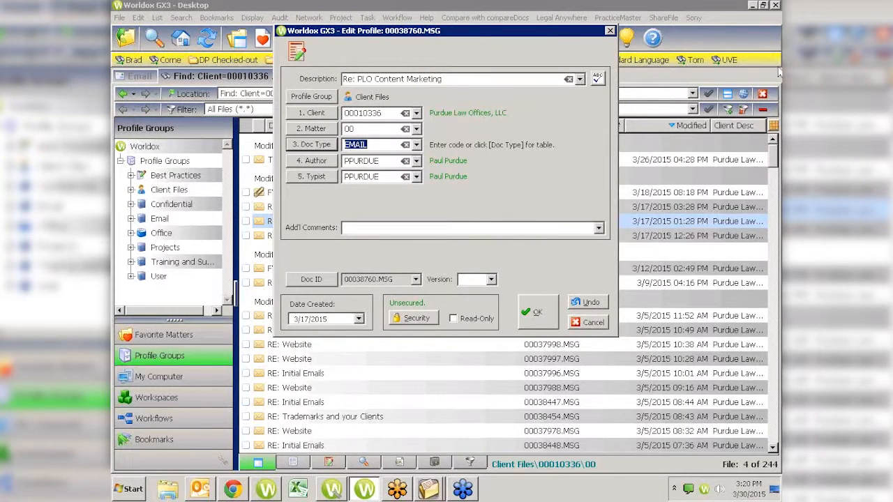
- Switch to Chrome and open attorneycomputersystems.com, minimizing the GoToMeeting Recording Manager window
key("alt+Tab")
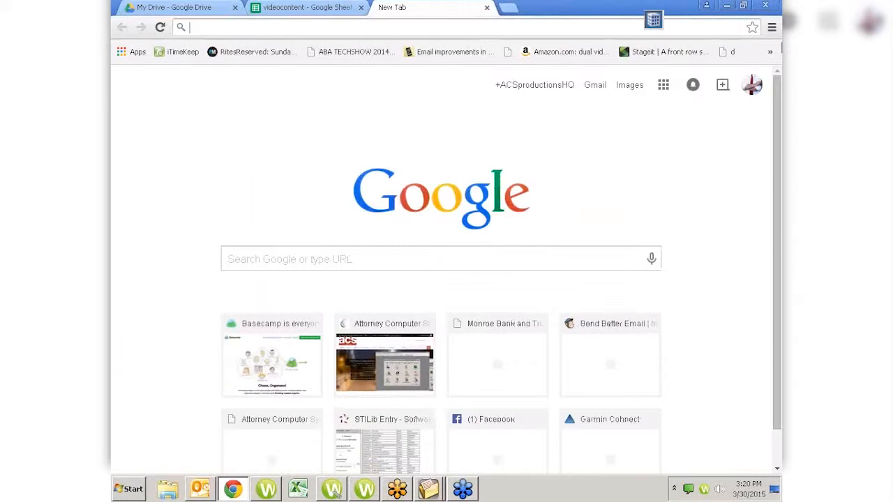
type("attorneycomputersystems.com")
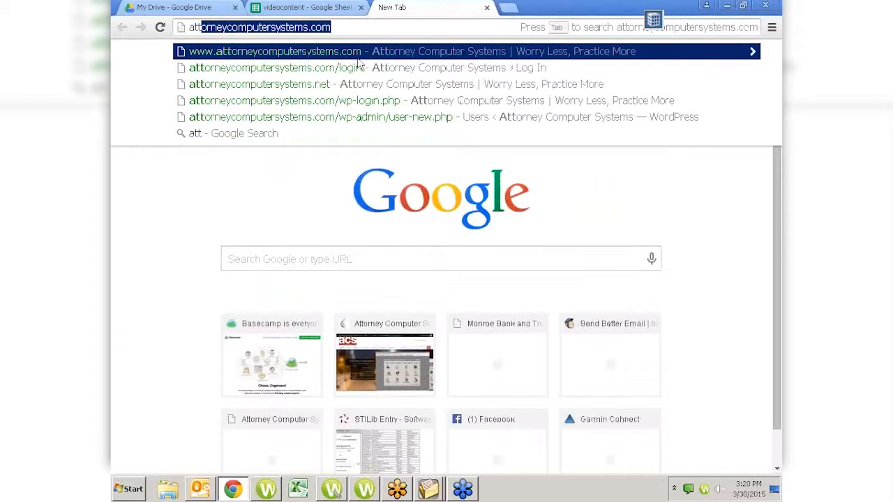
key("Return")
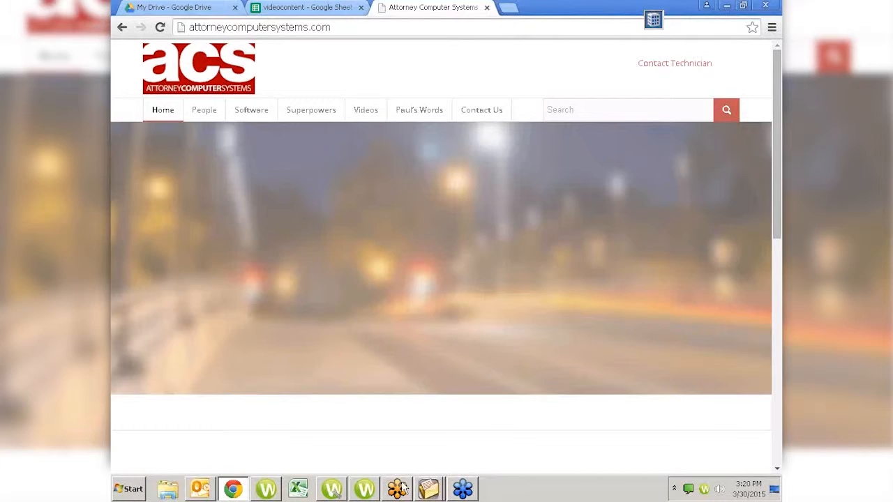
left_click(401, 488)
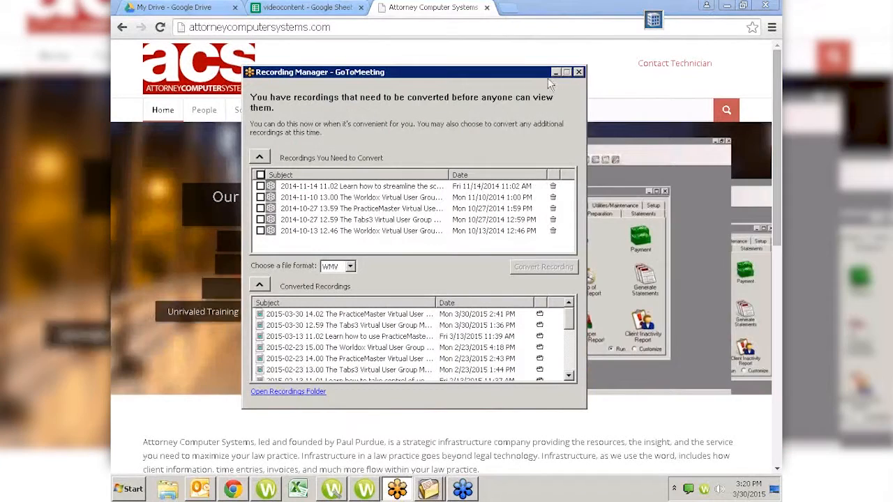
left_click(555, 73)
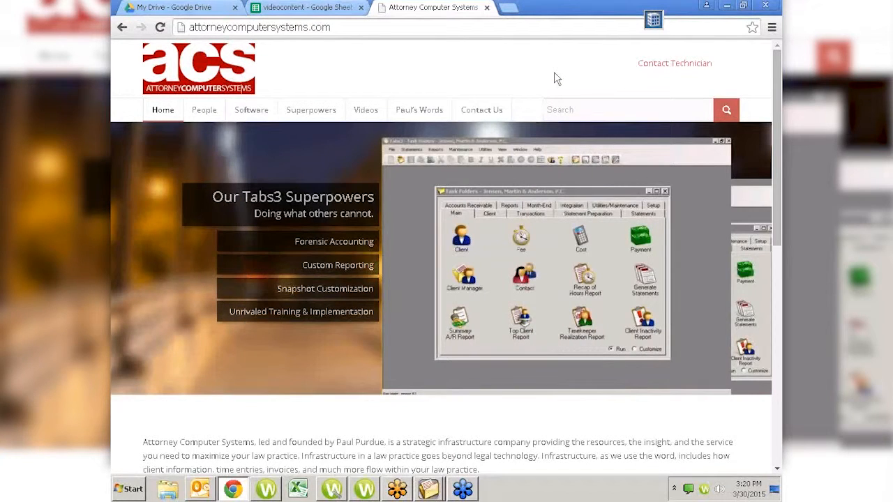
- Open the site's Worldox Virtual User Group Meetings videos page and review the April 27, 2015 session announcement and past meeting posts
mouse_move(360, 110)
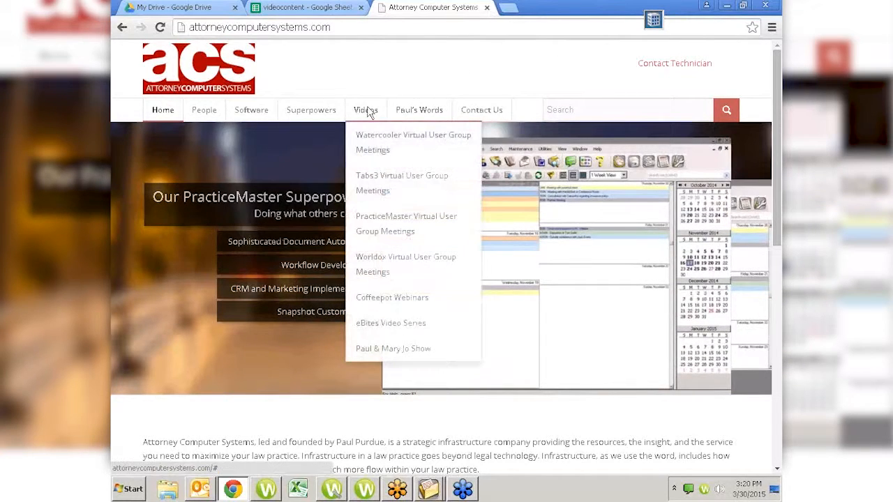
left_click(365, 269)
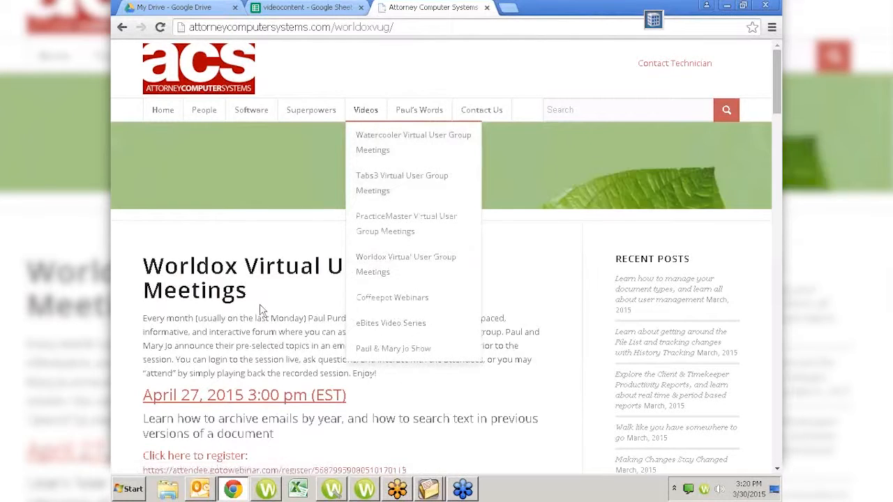
scroll(260, 305, "down", 3)
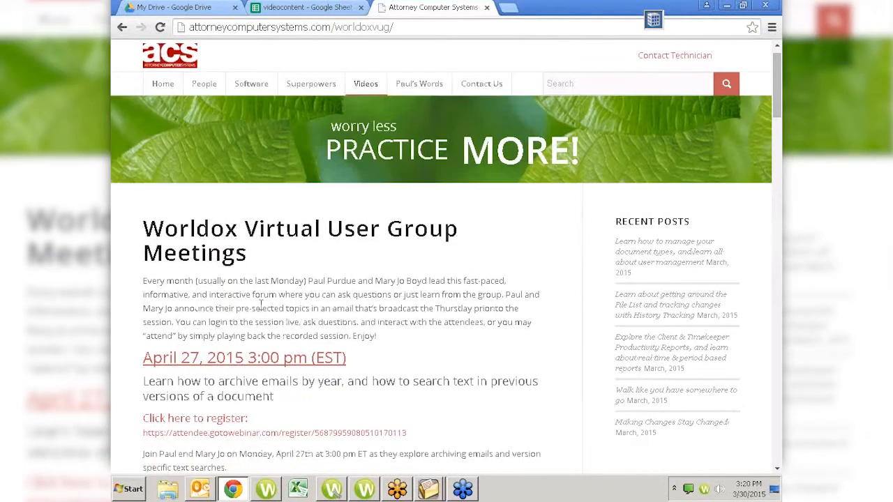
scroll(260, 307, "down", 1)
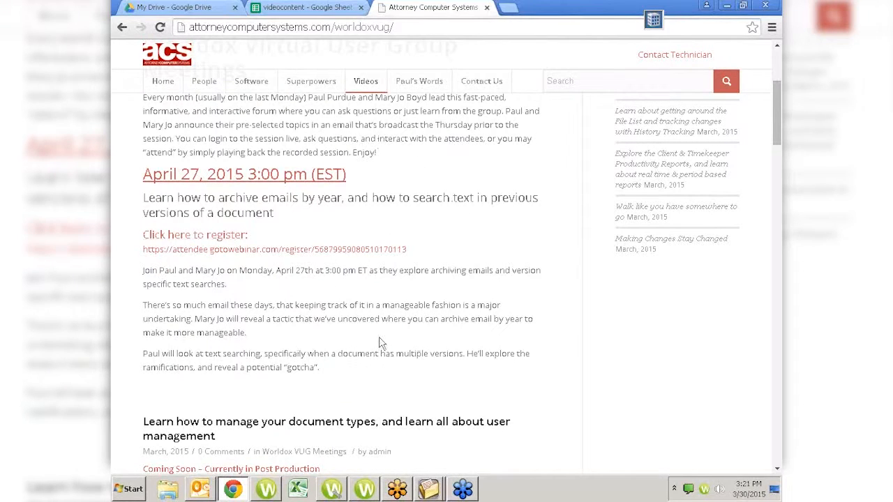
scroll(410, 346, "down", 3)
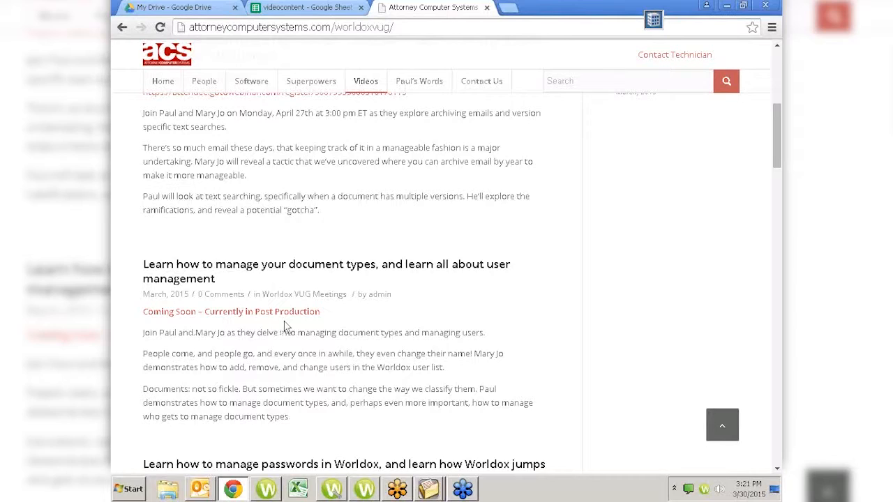
scroll(284, 326, "down", 3)
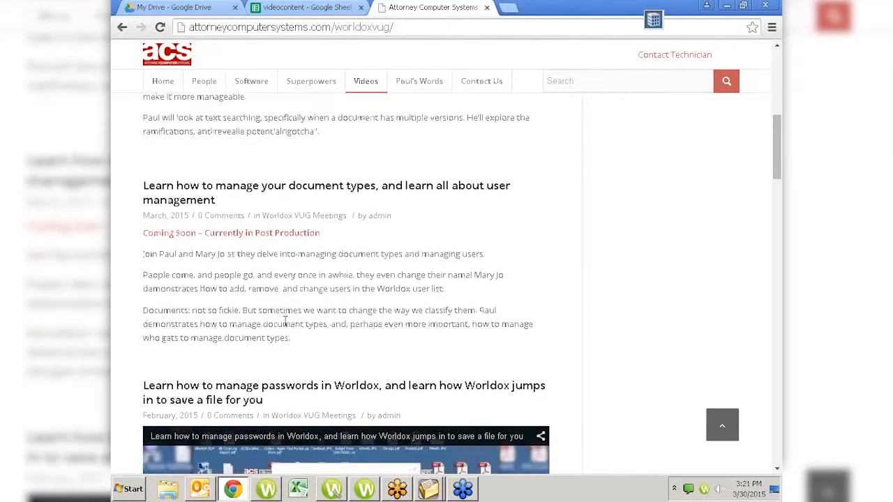
scroll(284, 321, "down", 3)
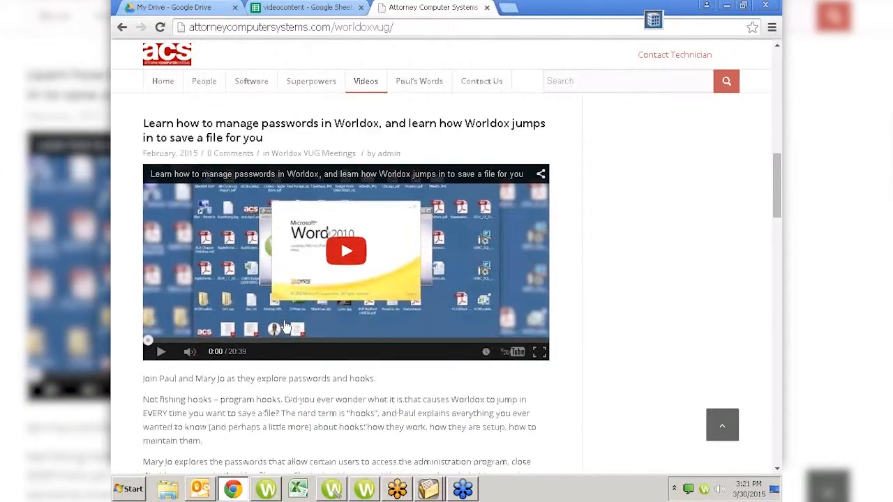
scroll(293, 349, "down", 2)
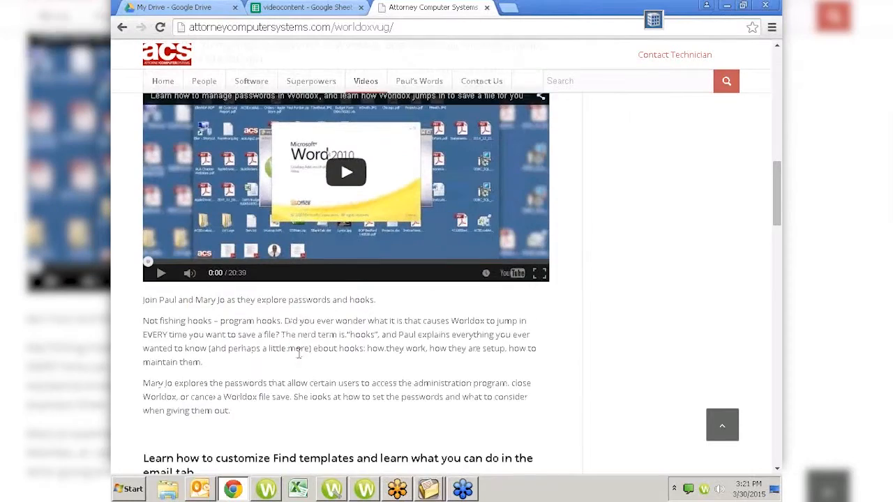
scroll(300, 358, "down", 5)
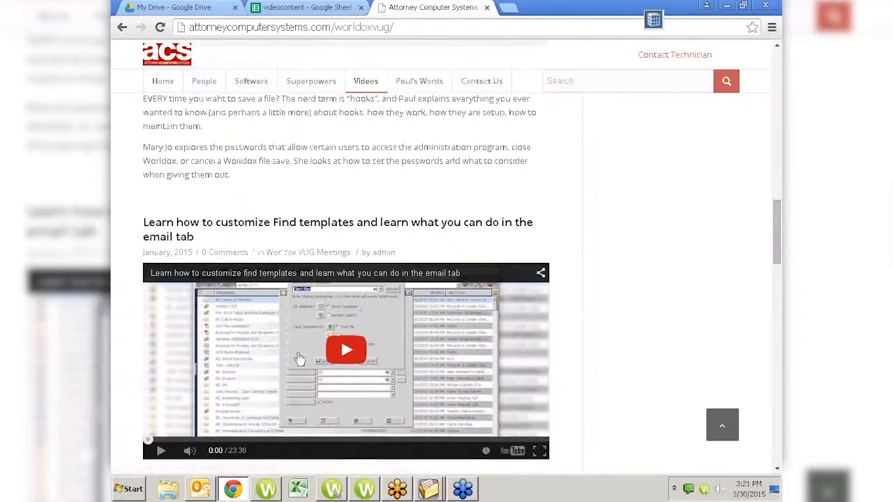
scroll(300, 358, "down", 3)
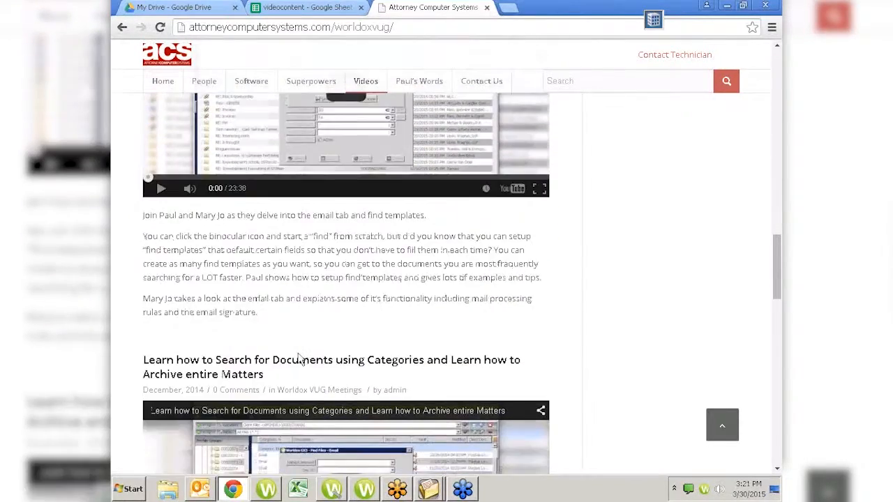
scroll(300, 358, "down", 3)
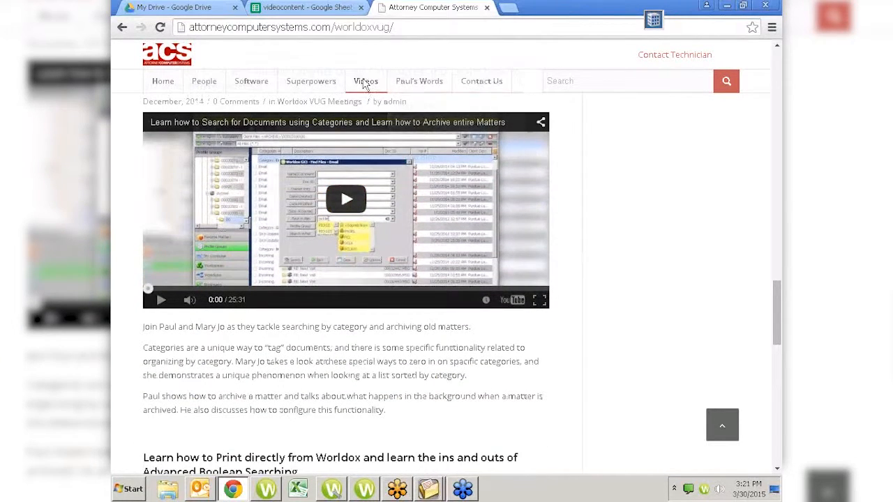
mouse_move(362, 85)
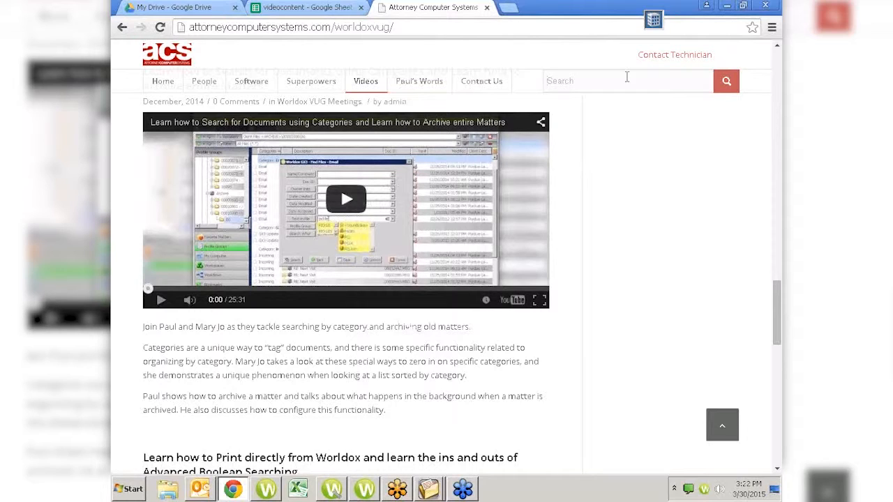
- Search the website for "email" and open the post about getting around the File List and tracking changes with History Tracking
type("emai")
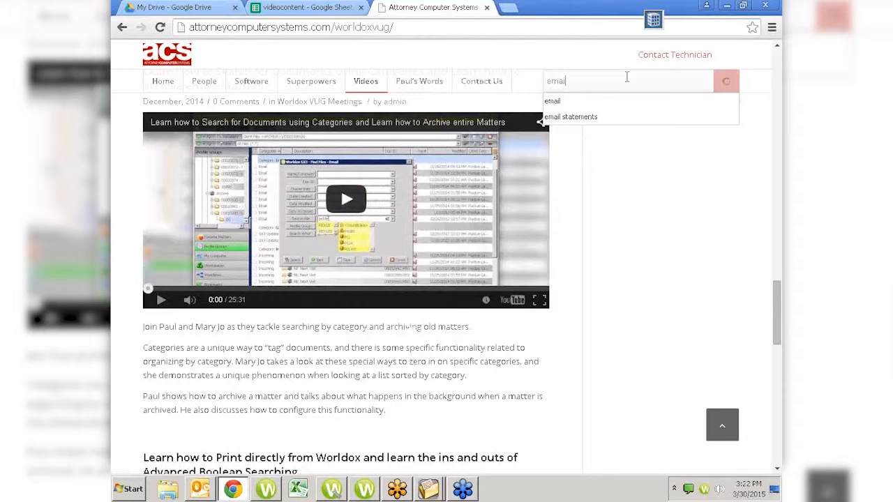
type("l")
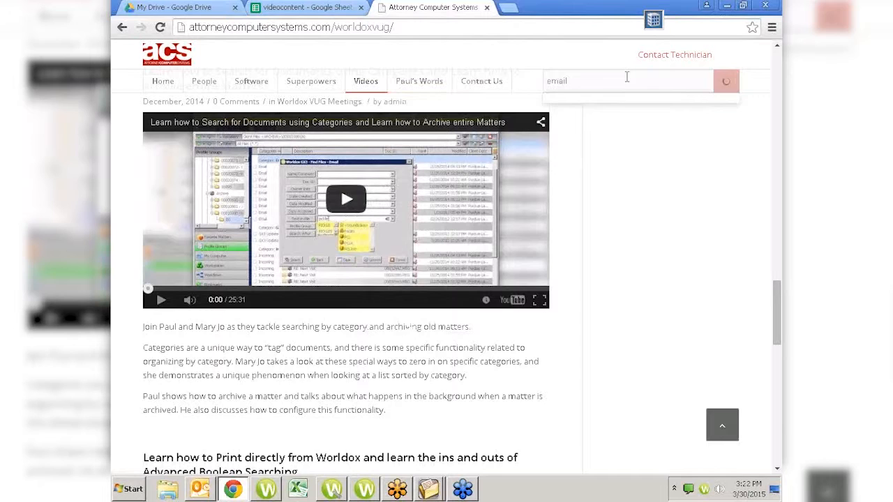
left_click(635, 141)
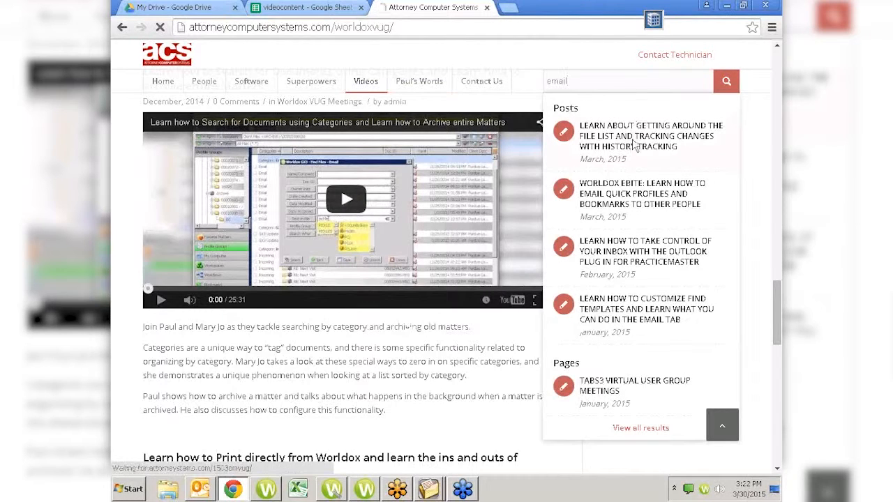